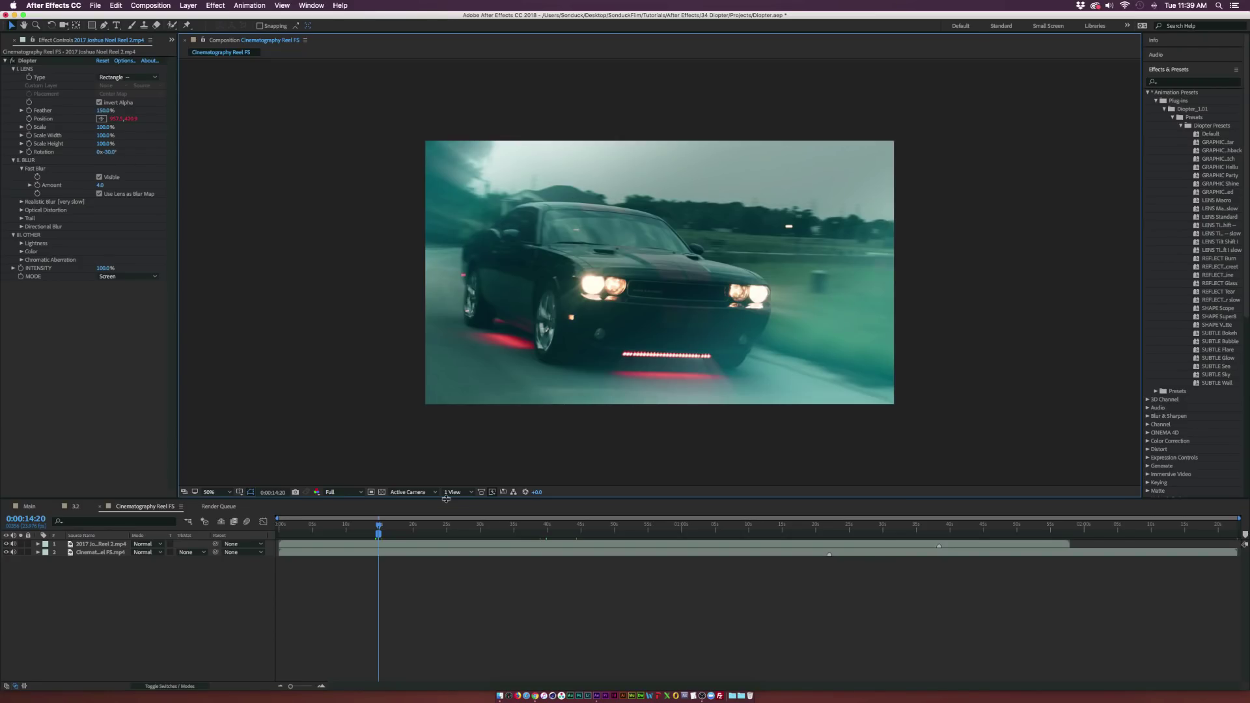
{"action": "left_click", "coordinate": [12, 61]}
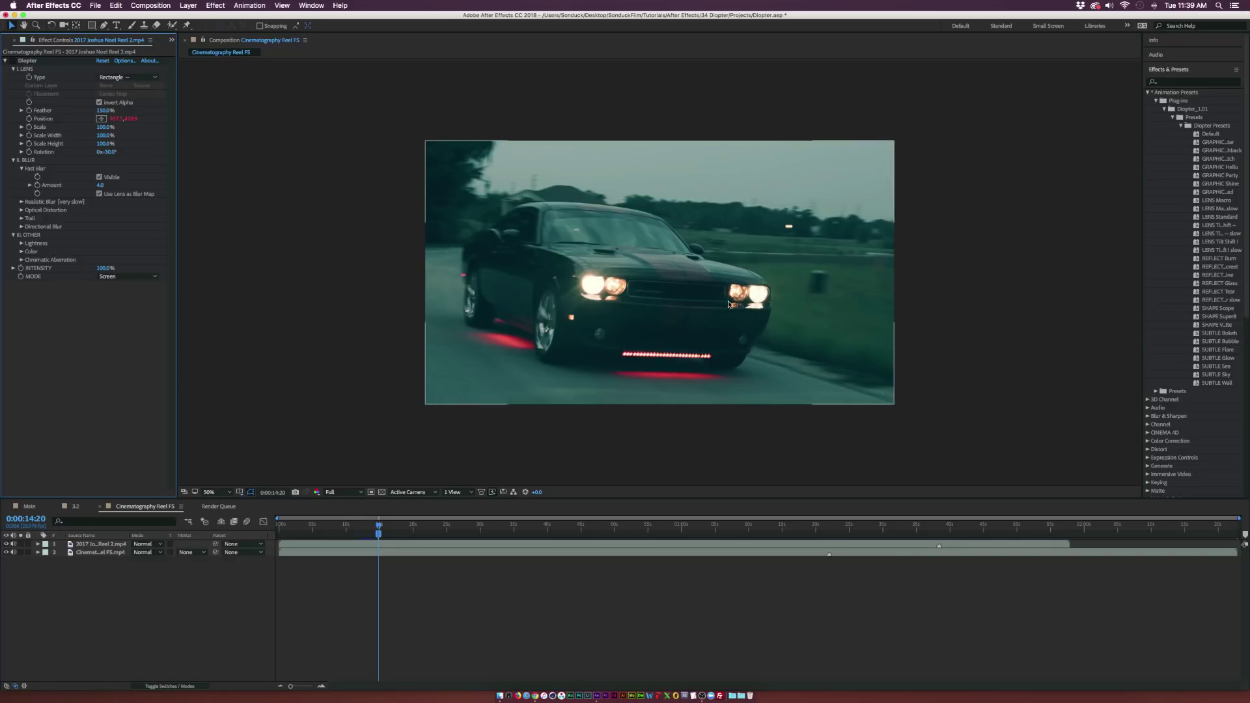
{"action": "left_click", "coordinate": [13, 61]}
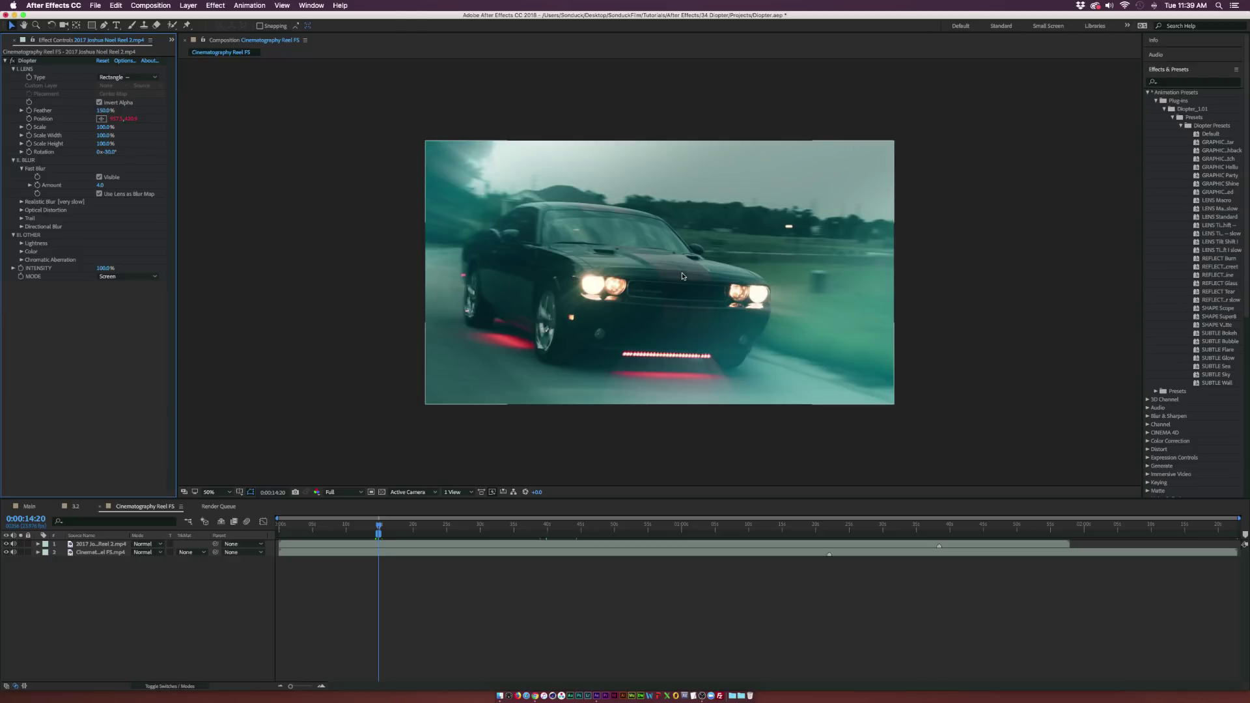
{"action": "left_click", "coordinate": [662, 291]}
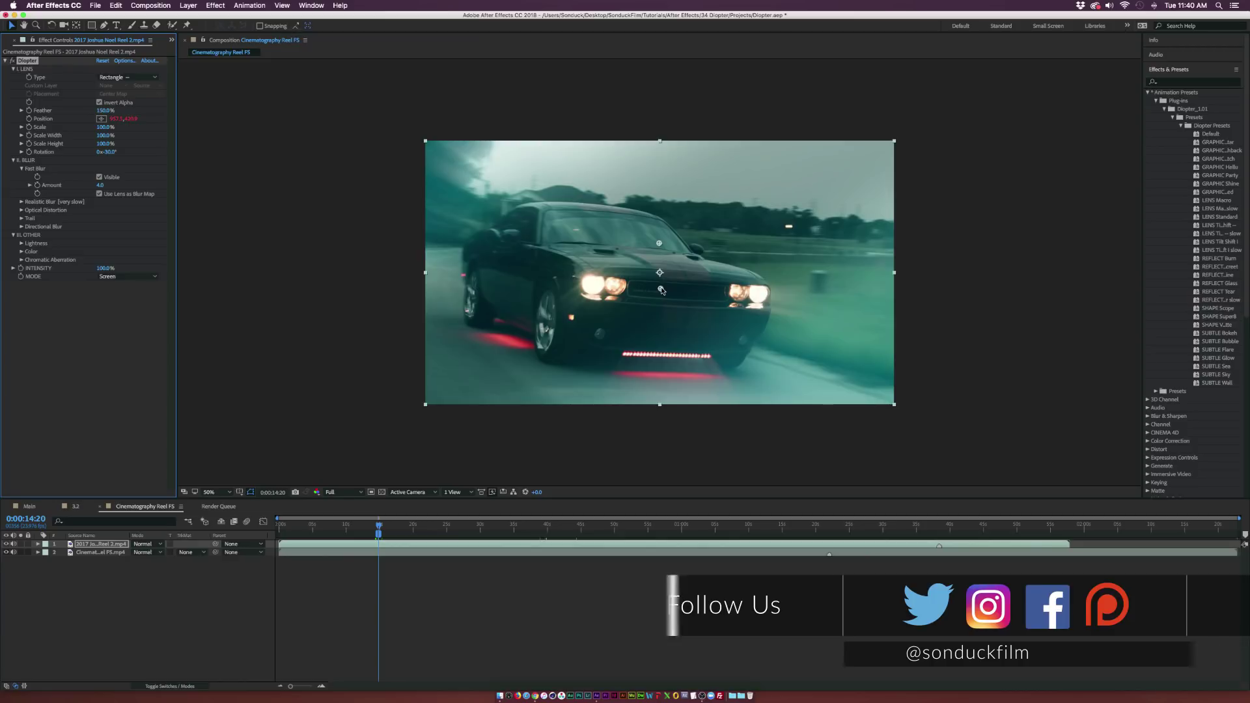
- Move the Diopter lens centre to about 883.5, 356.9 over the car's bonnet
{"action": "left_click_drag", "start_coordinate": [662, 291], "coordinate": [610, 350]}
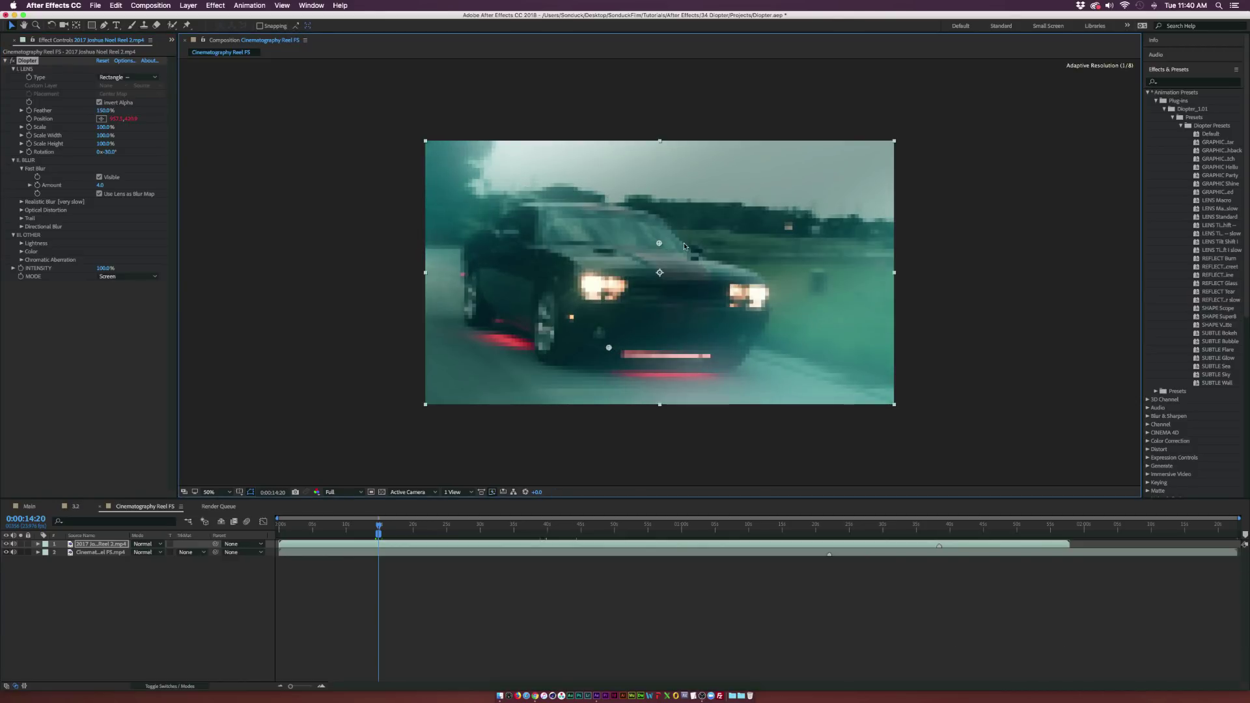
{"action": "left_click_drag", "start_coordinate": [658, 244], "coordinate": [604, 255]}
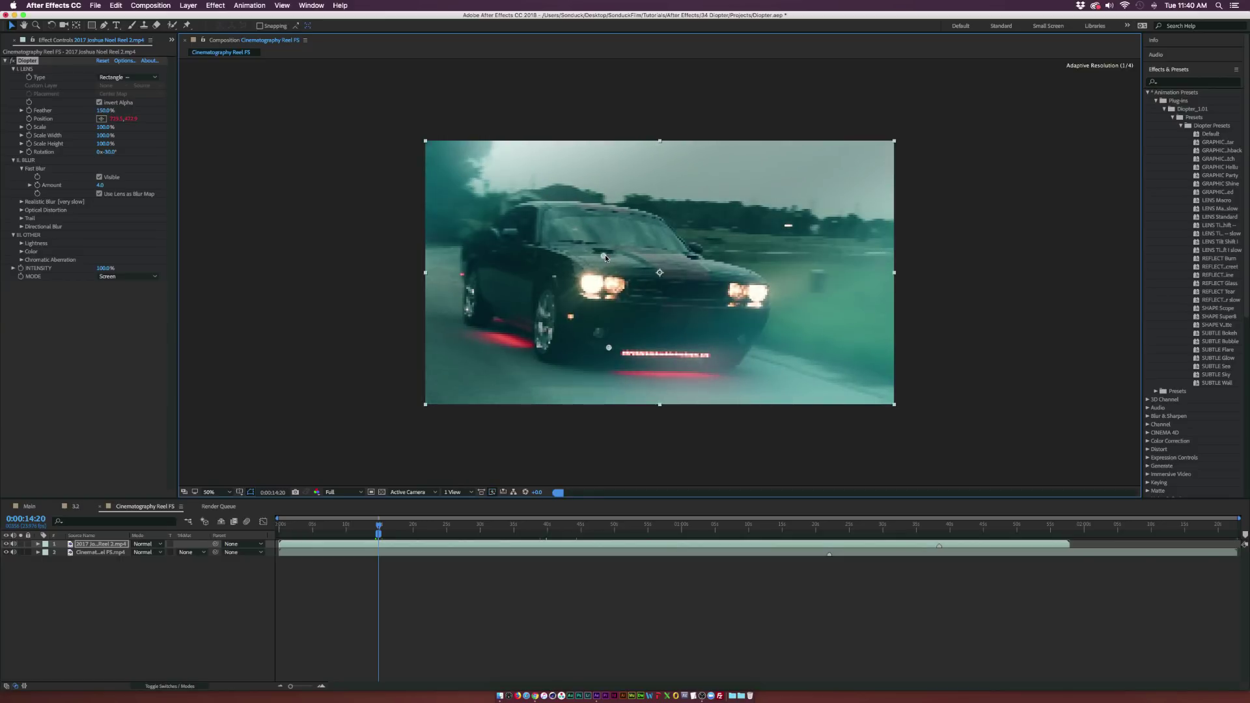
{"action": "left_click", "coordinate": [231, 583]}
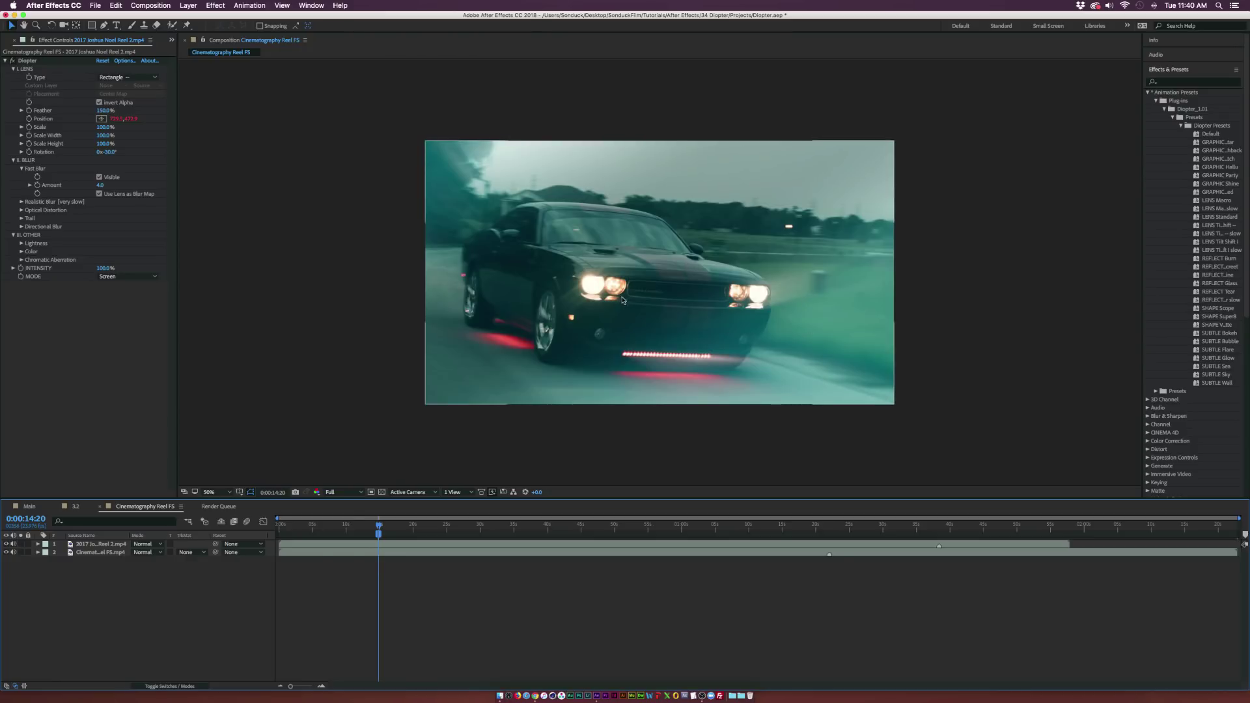
{"action": "left_click", "coordinate": [786, 263]}
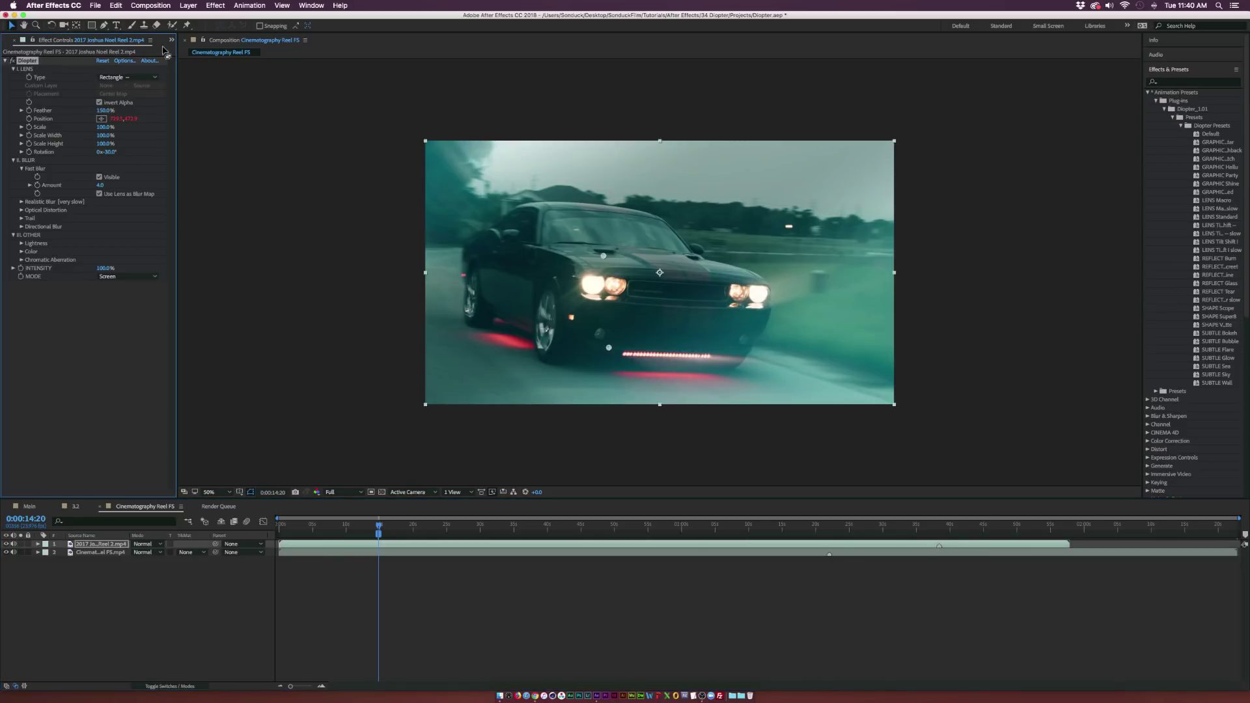
{"action": "left_click", "coordinate": [108, 74]}
- Swap the GRAPHIC Glitch preset for GRAPHIC Speed and centre its radial blur on the woman's nose
{"action": "left_click", "coordinate": [63, 70]}
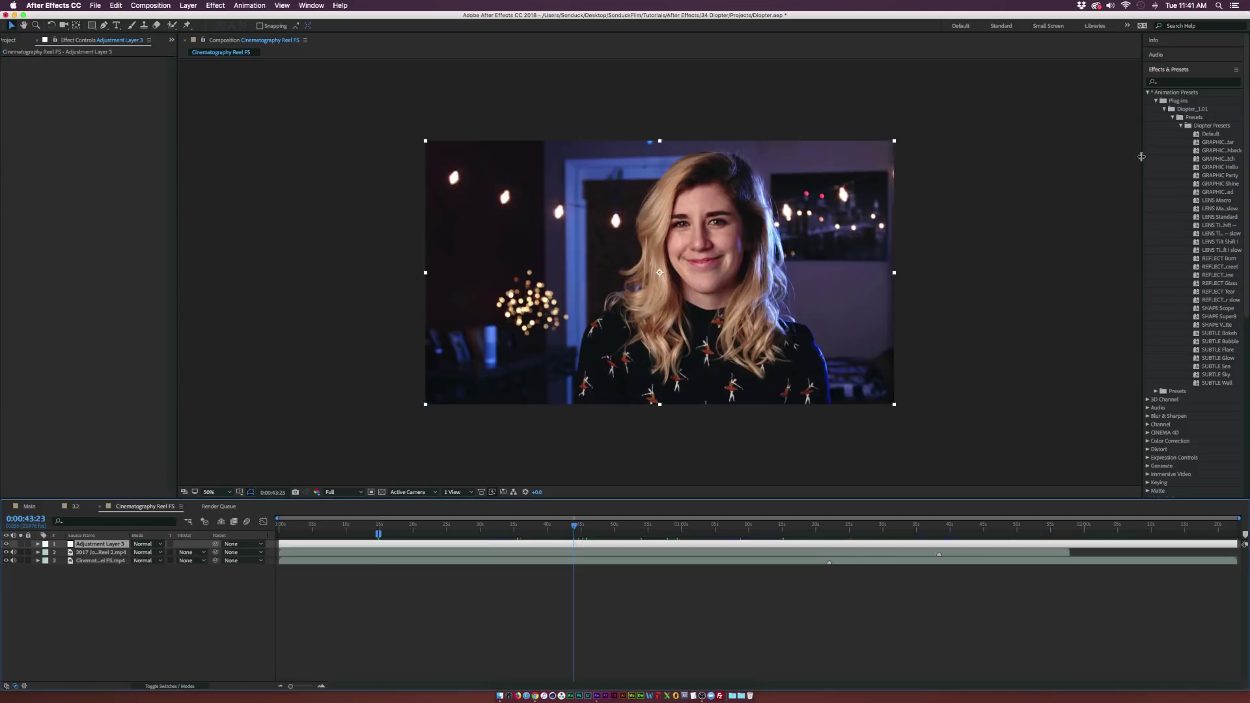
{"action": "left_click_drag", "start_coordinate": [1144, 170], "coordinate": [1021, 170]}
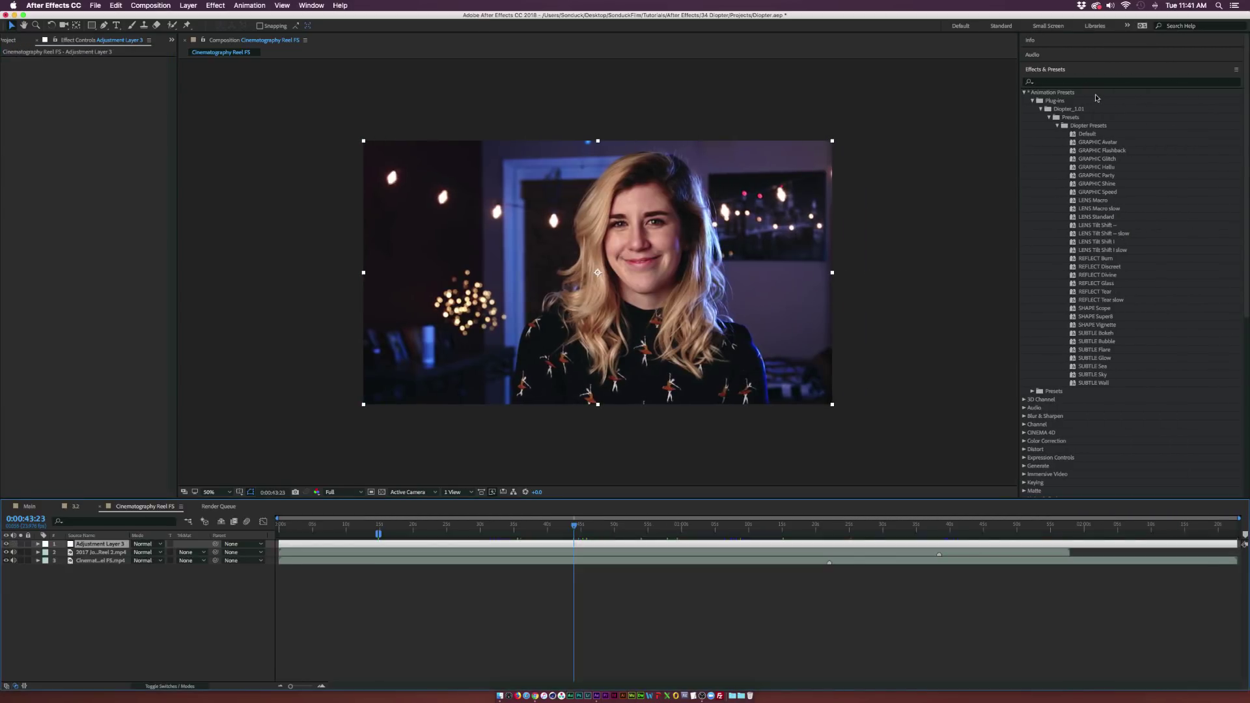
{"action": "left_click_drag", "start_coordinate": [1108, 161], "coordinate": [459, 260]}
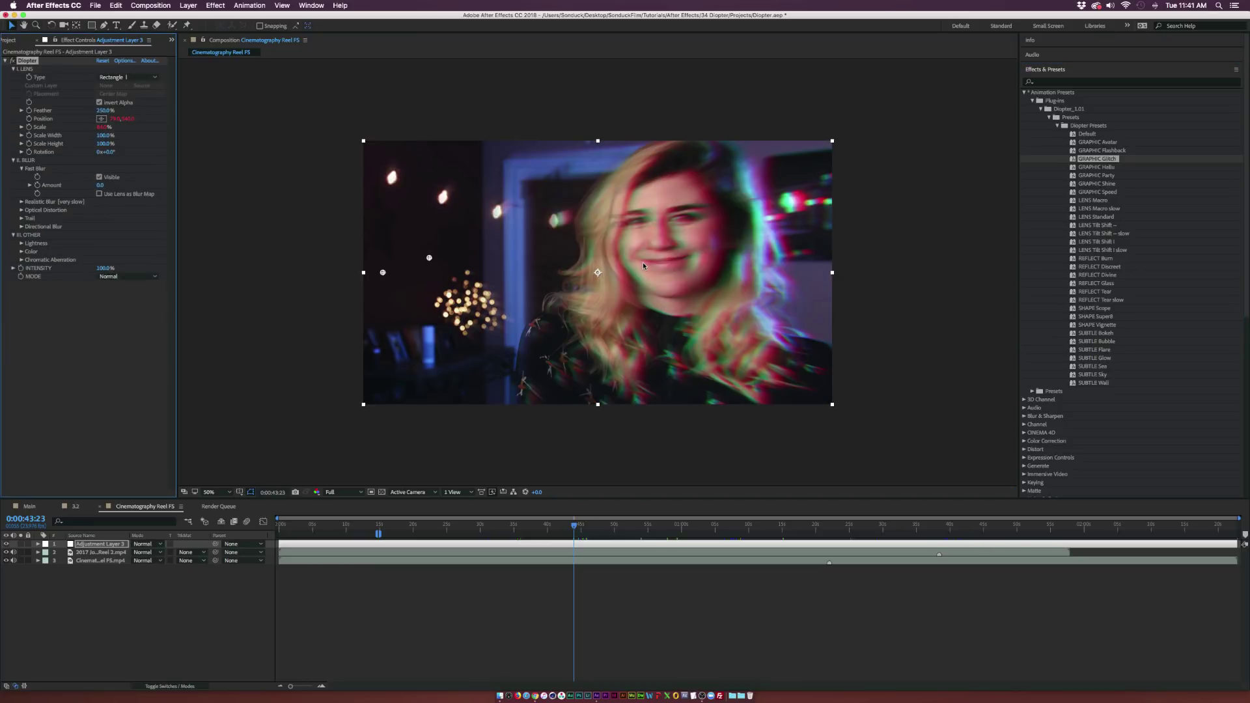
{"action": "key", "text": "Delete"}
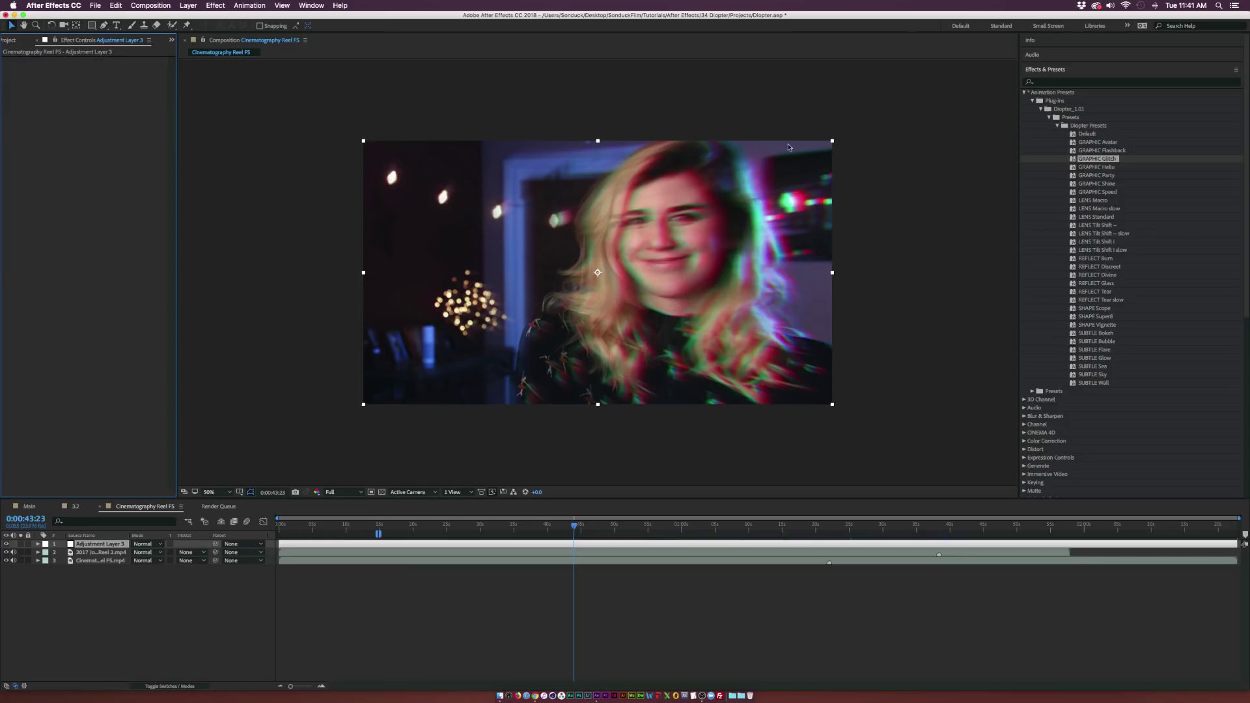
{"action": "left_click_drag", "start_coordinate": [1101, 194], "coordinate": [707, 228]}
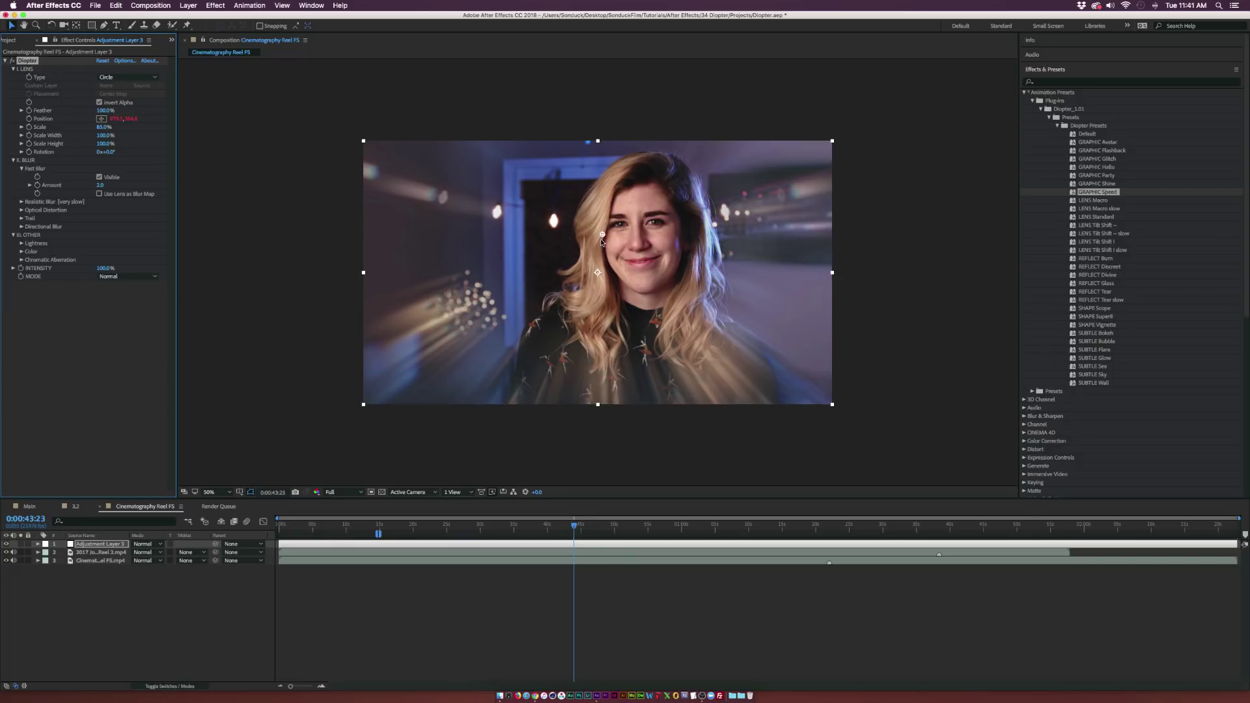
{"action": "left_click_drag", "start_coordinate": [603, 240], "coordinate": [642, 245]}
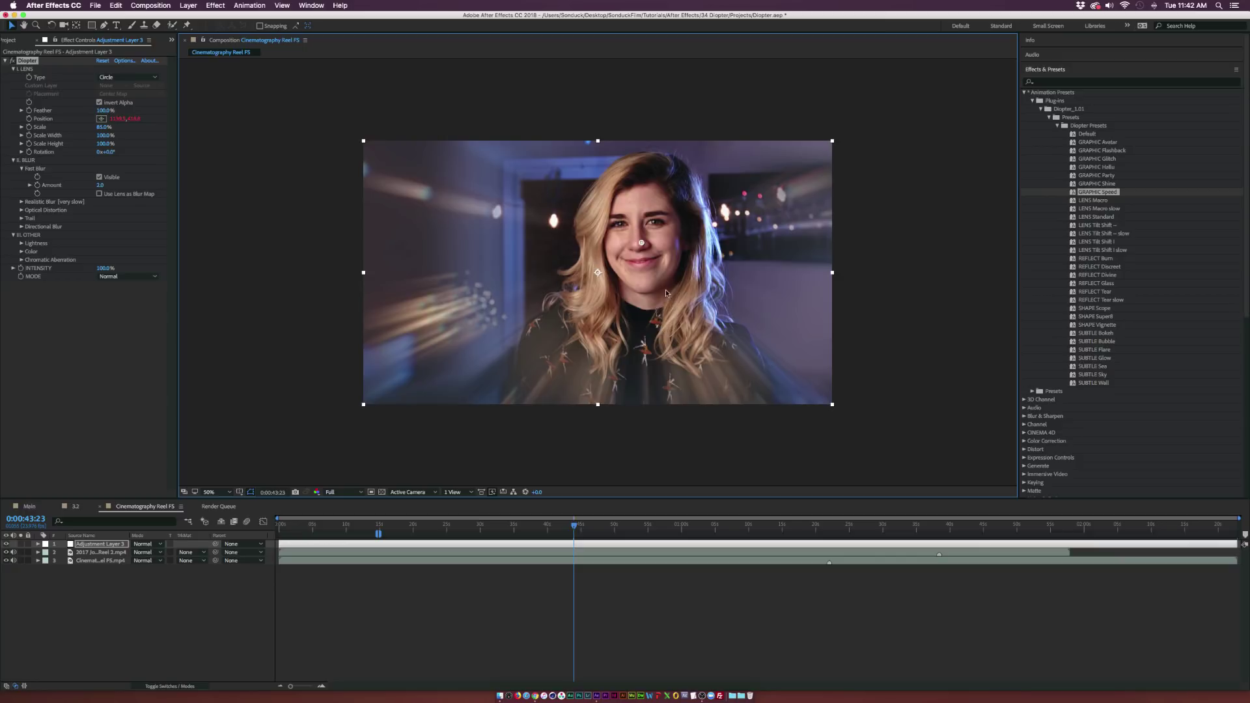
- At the 1:05:09 close-up, compare the Diopter effect on and off, then delete it
{"action": "left_click", "coordinate": [718, 529]}
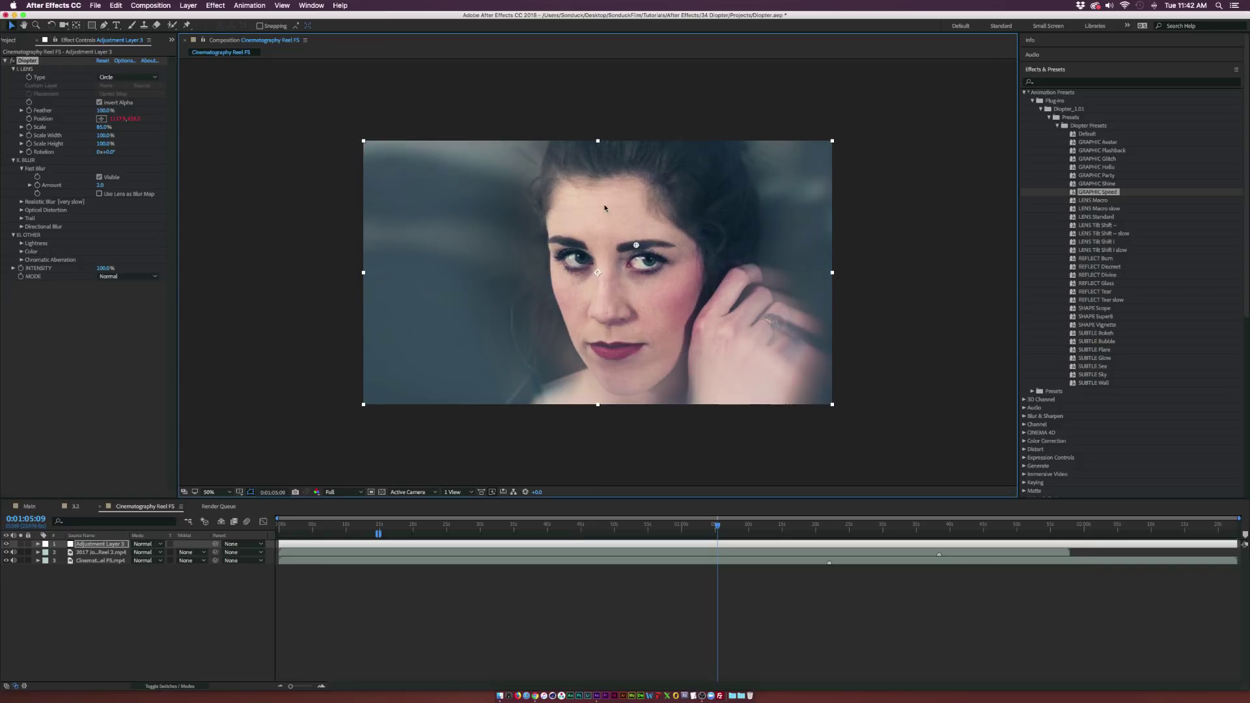
{"action": "left_click", "coordinate": [13, 61]}
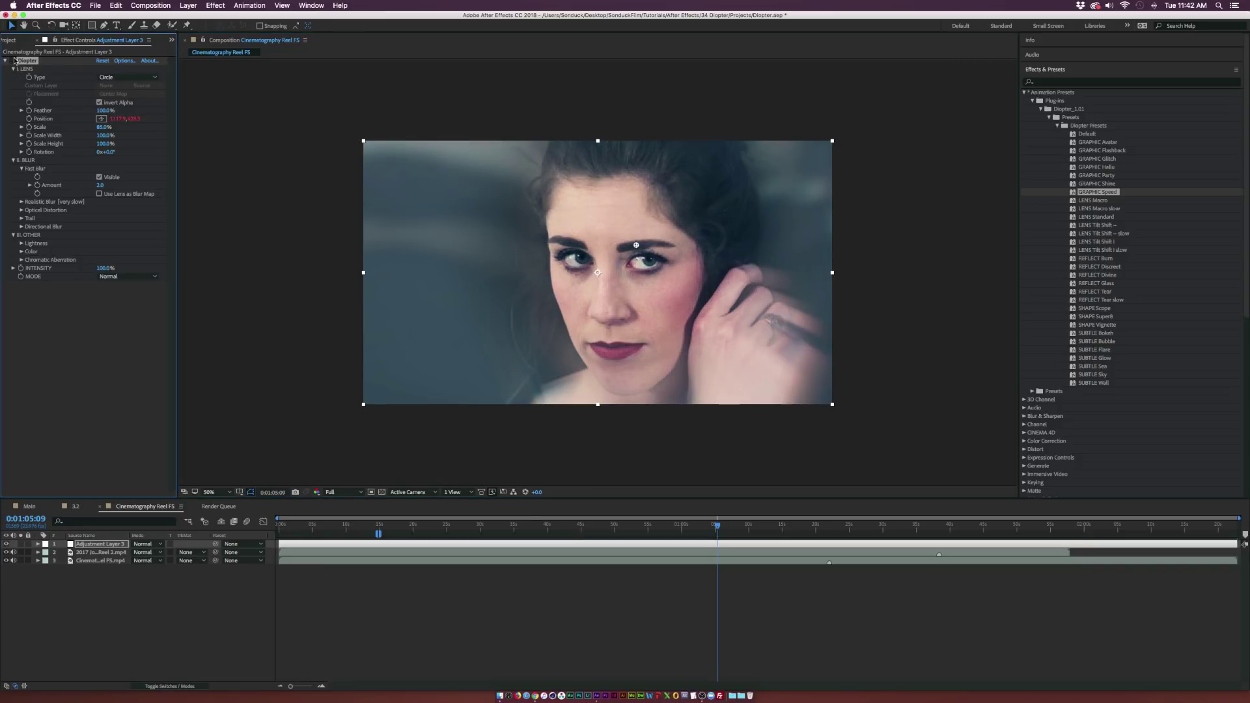
{"action": "left_click", "coordinate": [12, 61]}
{"action": "key", "text": "Delete"}
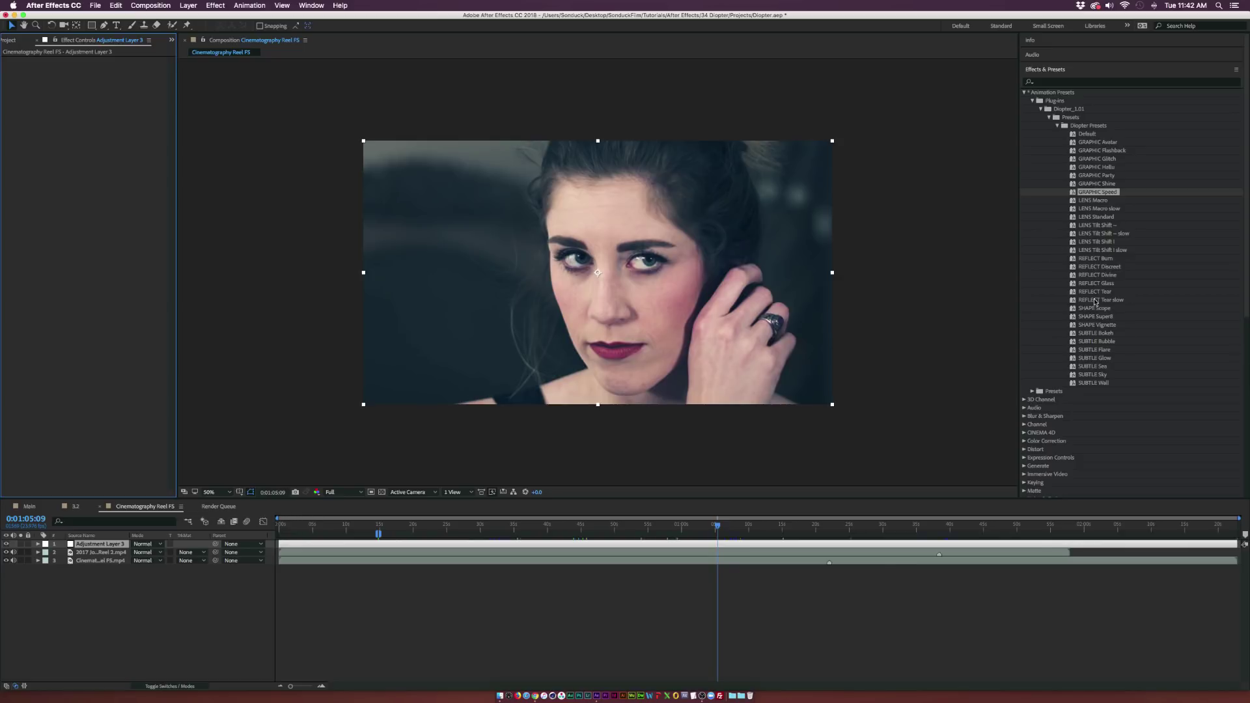
- Apply the REFLECT Tear preset, then replace it with the SUBTLE Wall preset
{"action": "left_click", "coordinate": [1096, 309]}
{"action": "left_click", "coordinate": [1104, 325]}
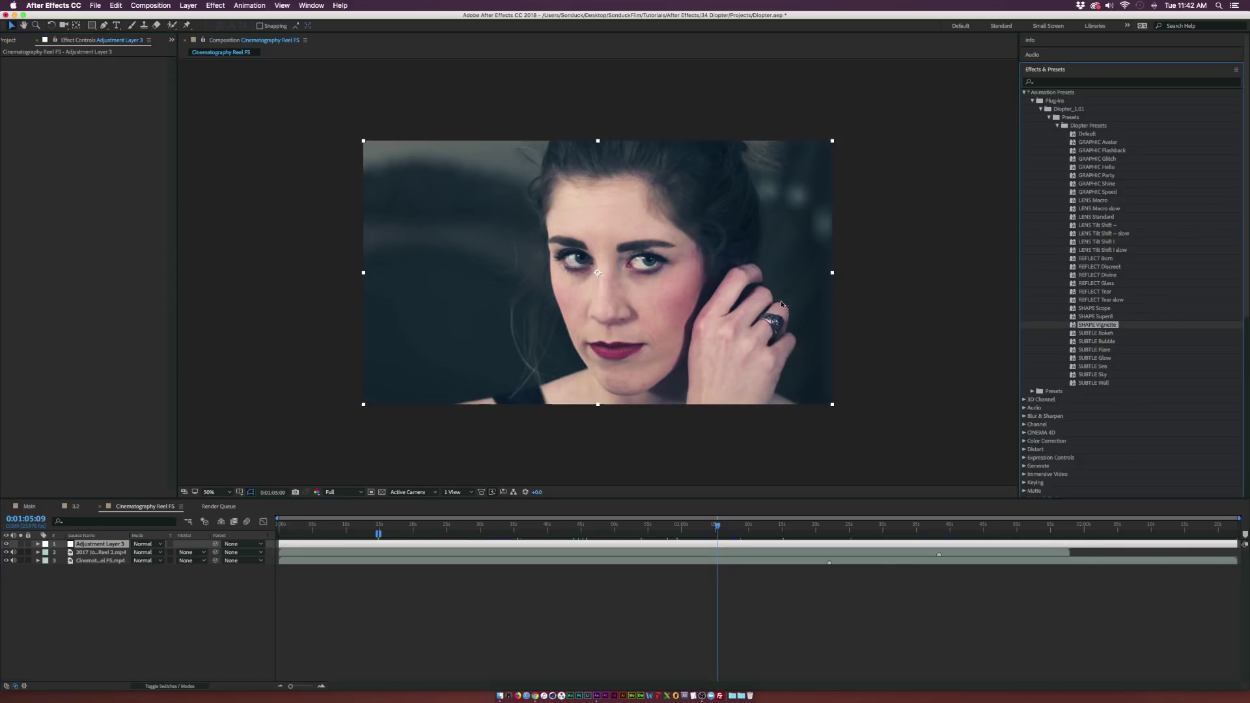
{"action": "double_click", "coordinate": [1096, 292]}
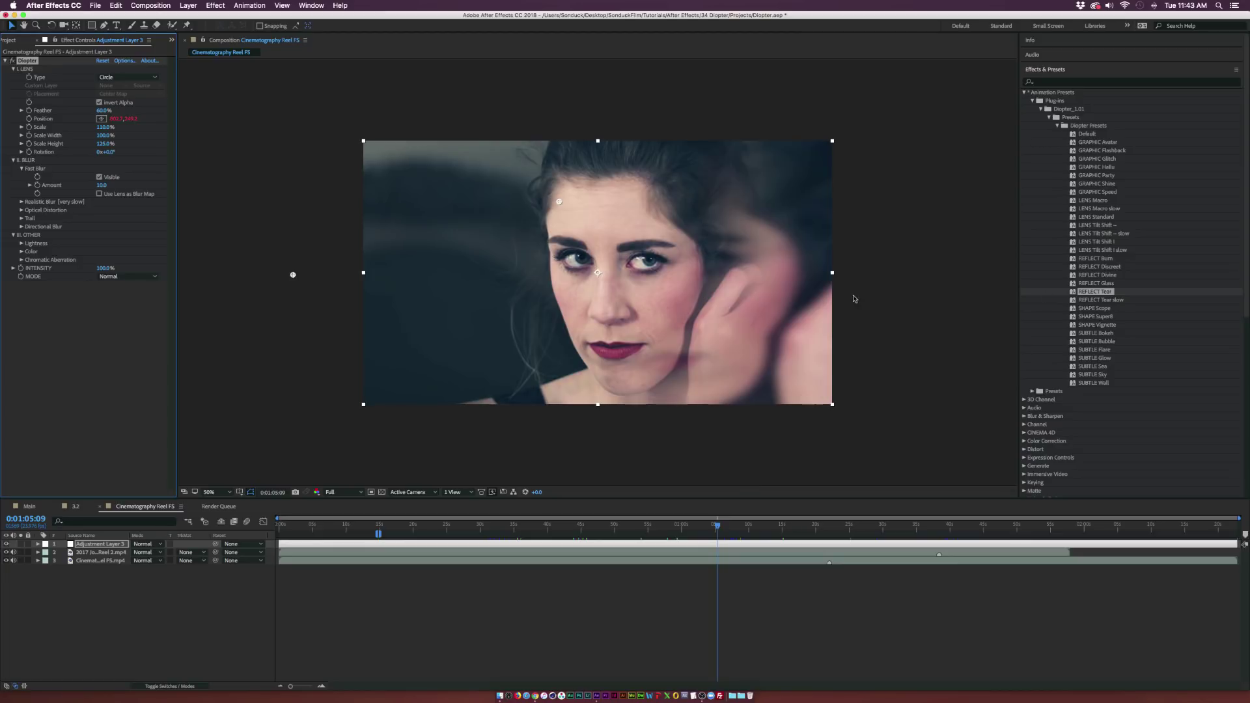
{"action": "double_click", "coordinate": [1094, 383]}
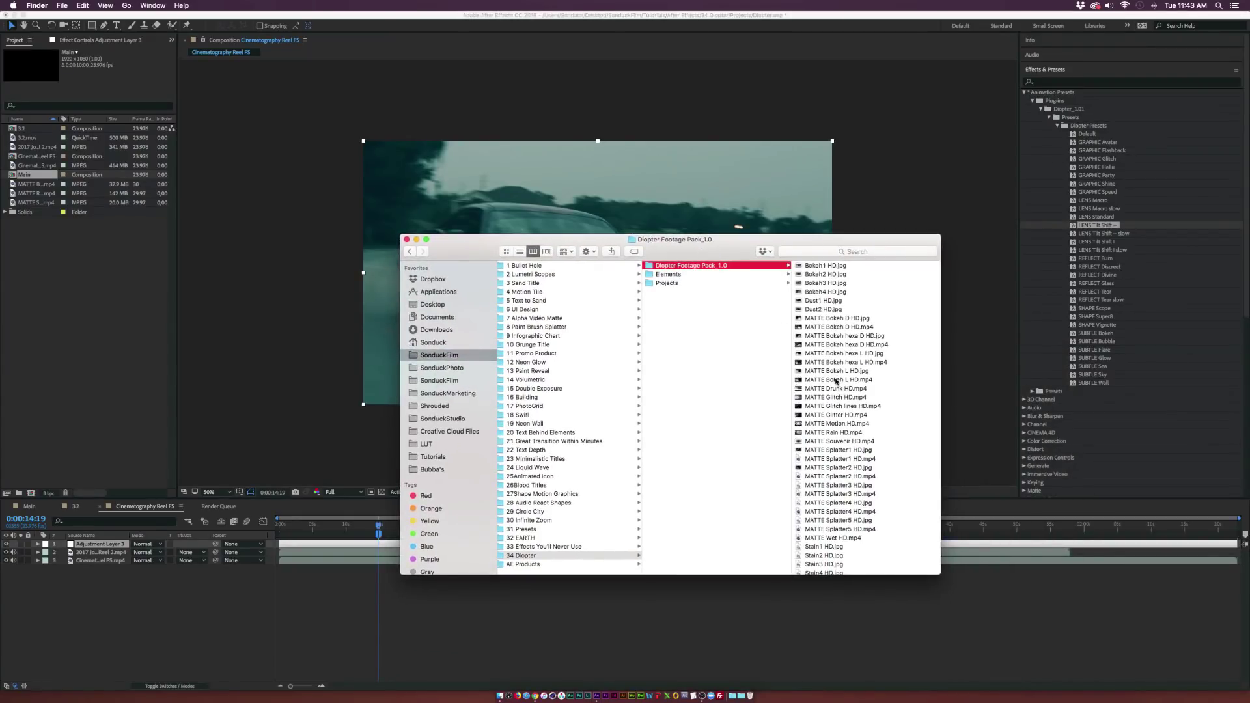
- Quick Look the MATTE Splatter1 HD.mp4 clip in Finder
{"action": "scroll", "coordinate": [837, 463], "scroll_direction": "down", "scroll_amount": 1}
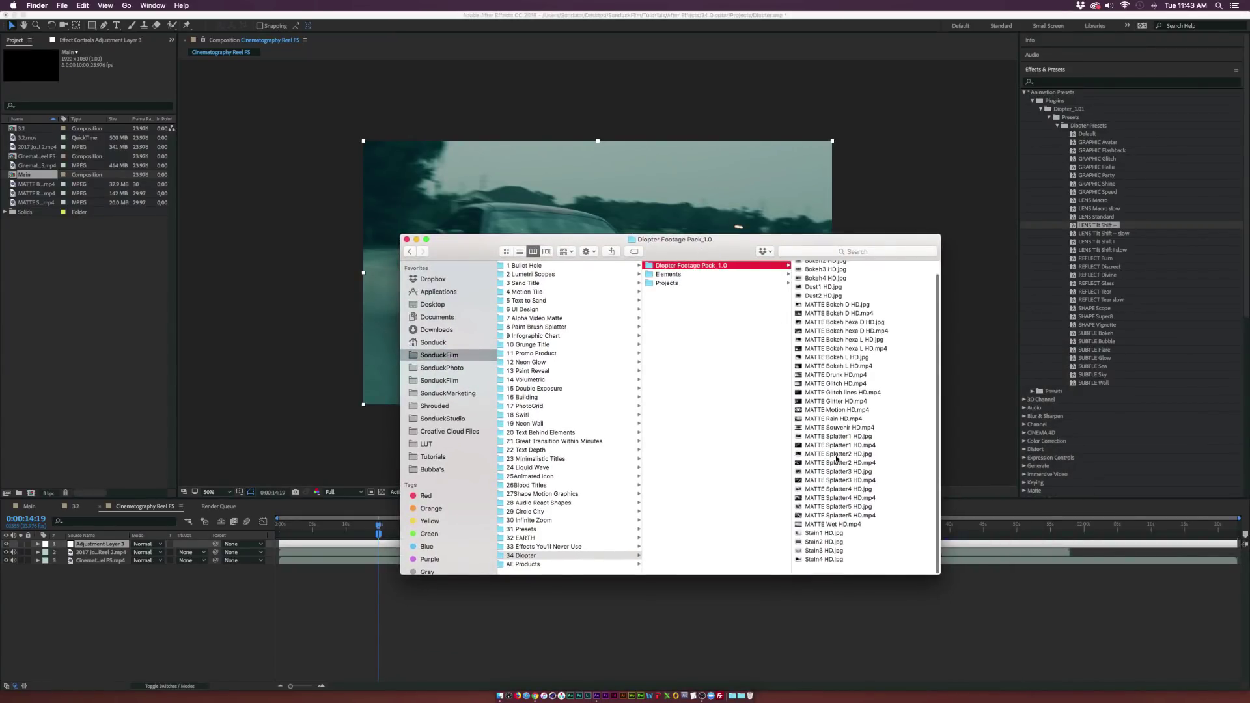
{"action": "left_click", "coordinate": [838, 459]}
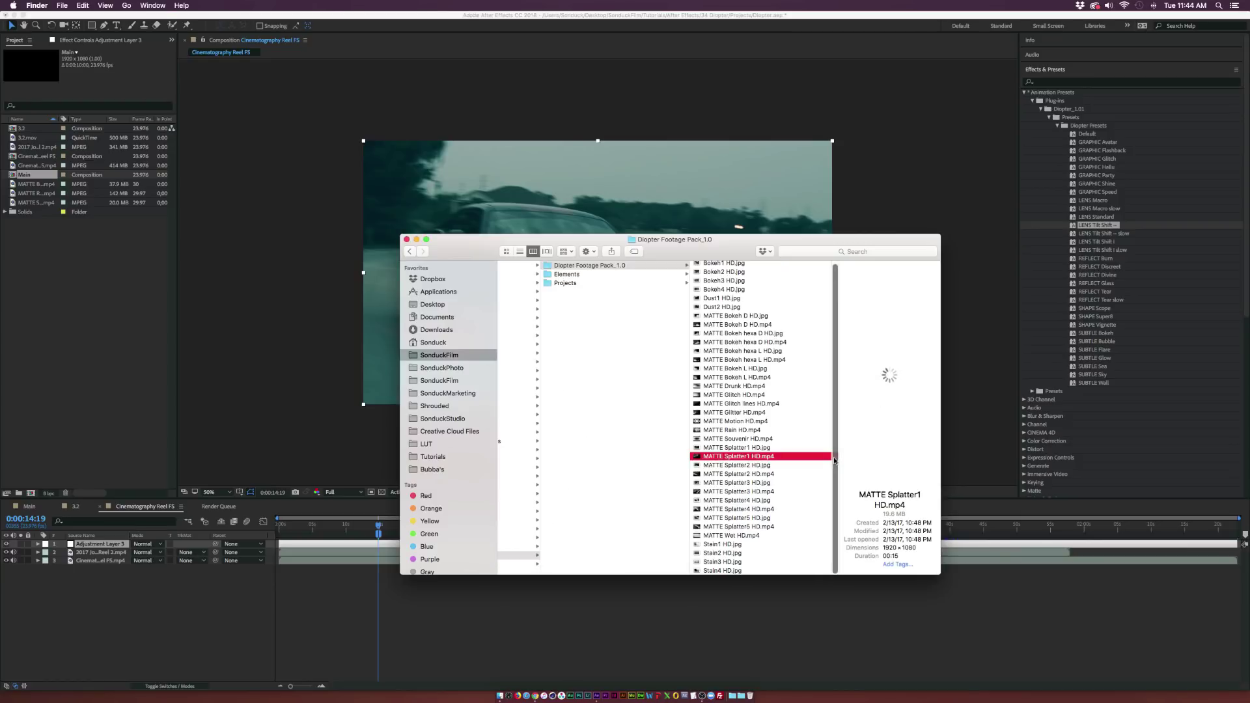
{"action": "key", "text": "space"}
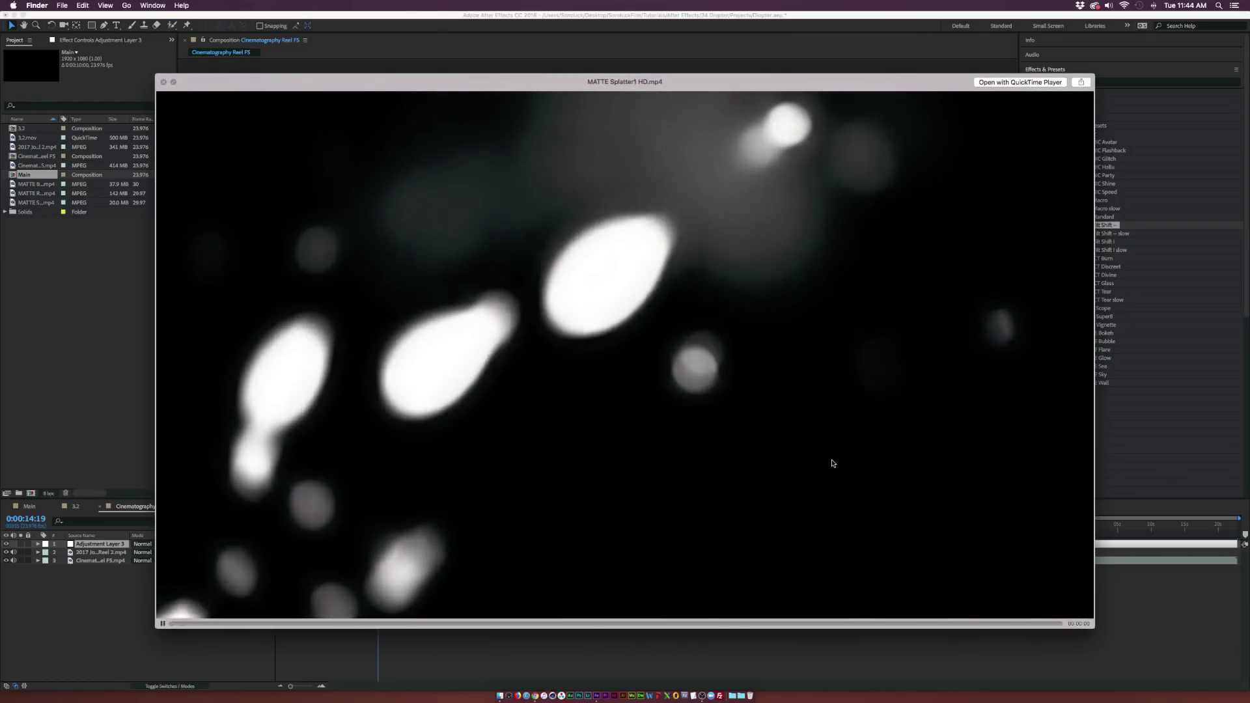
{"action": "key", "text": "space"}
- Preview MATTE Bokeh hexa D HD.mp4 and import it into the After Effects Project panel
{"action": "left_click", "coordinate": [721, 341]}
{"action": "key", "text": "space"}
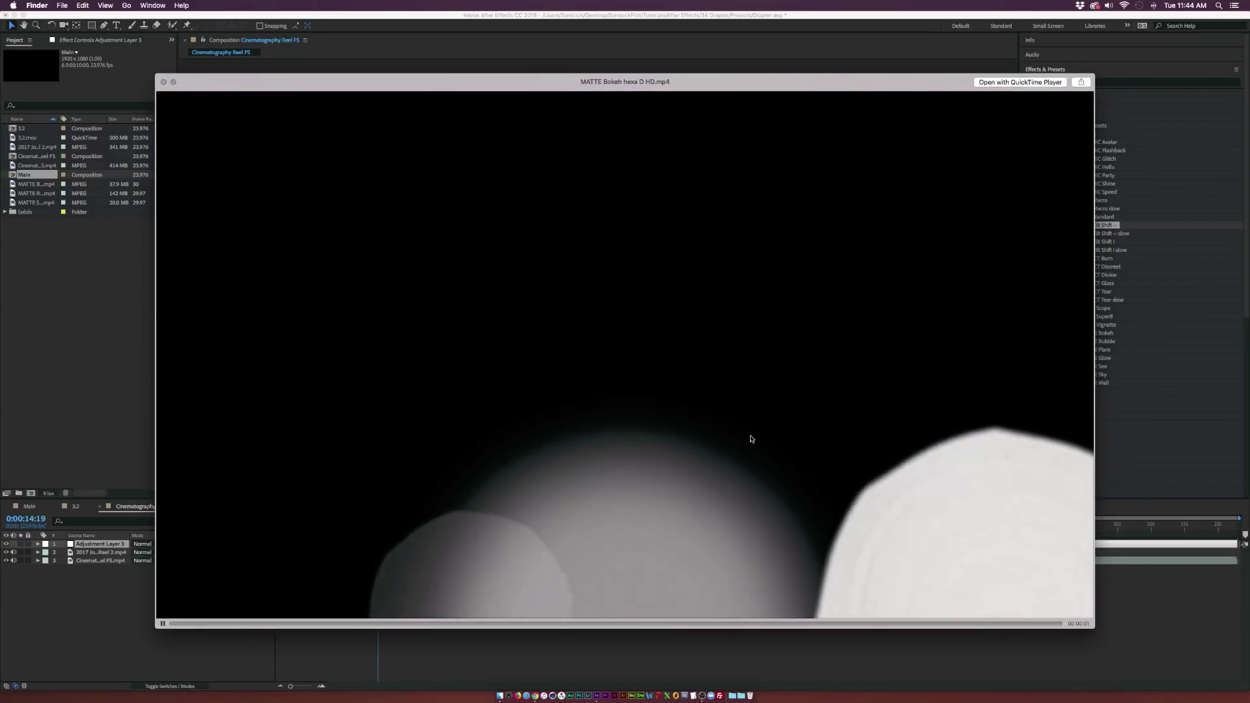
{"action": "key", "text": "space"}
{"action": "left_click_drag", "start_coordinate": [741, 344], "coordinate": [143, 279]}
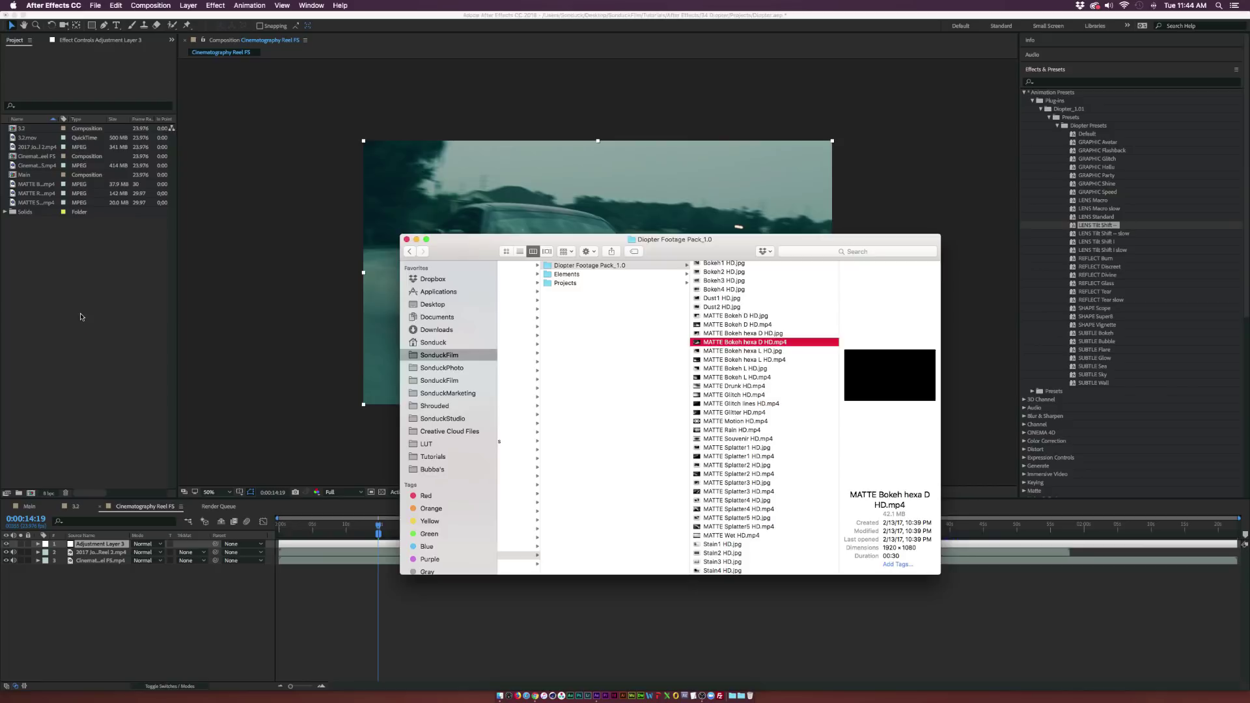
{"action": "left_click", "coordinate": [6, 544]}
{"action": "left_click", "coordinate": [545, 525]}
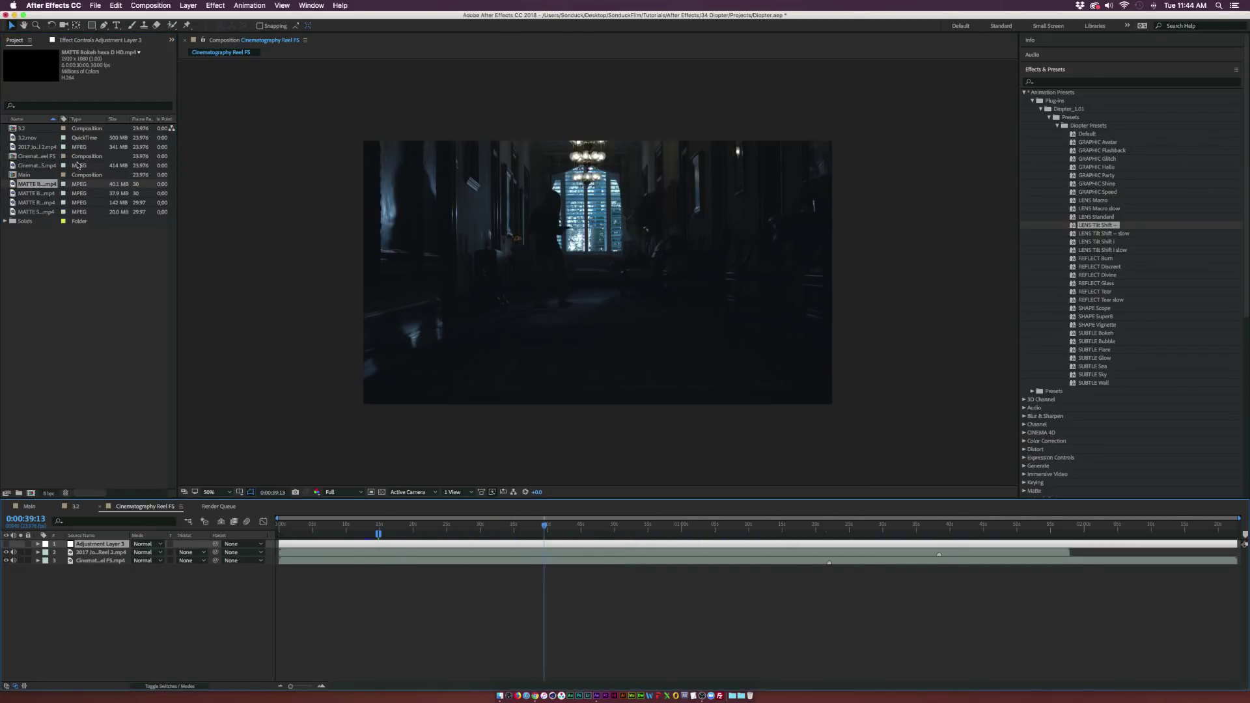
{"action": "left_click_drag", "start_coordinate": [36, 184], "coordinate": [98, 555]}
{"action": "left_click_drag", "start_coordinate": [381, 553], "coordinate": [571, 554]}
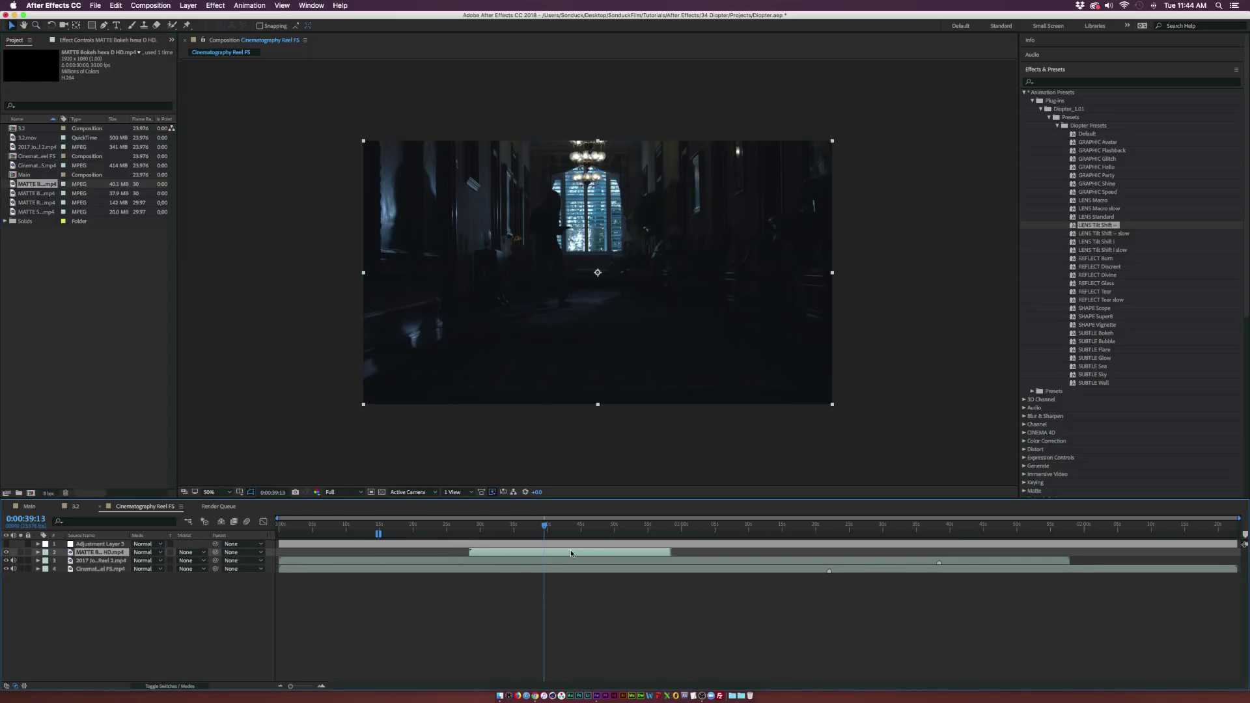
{"action": "left_click", "coordinate": [146, 552]}
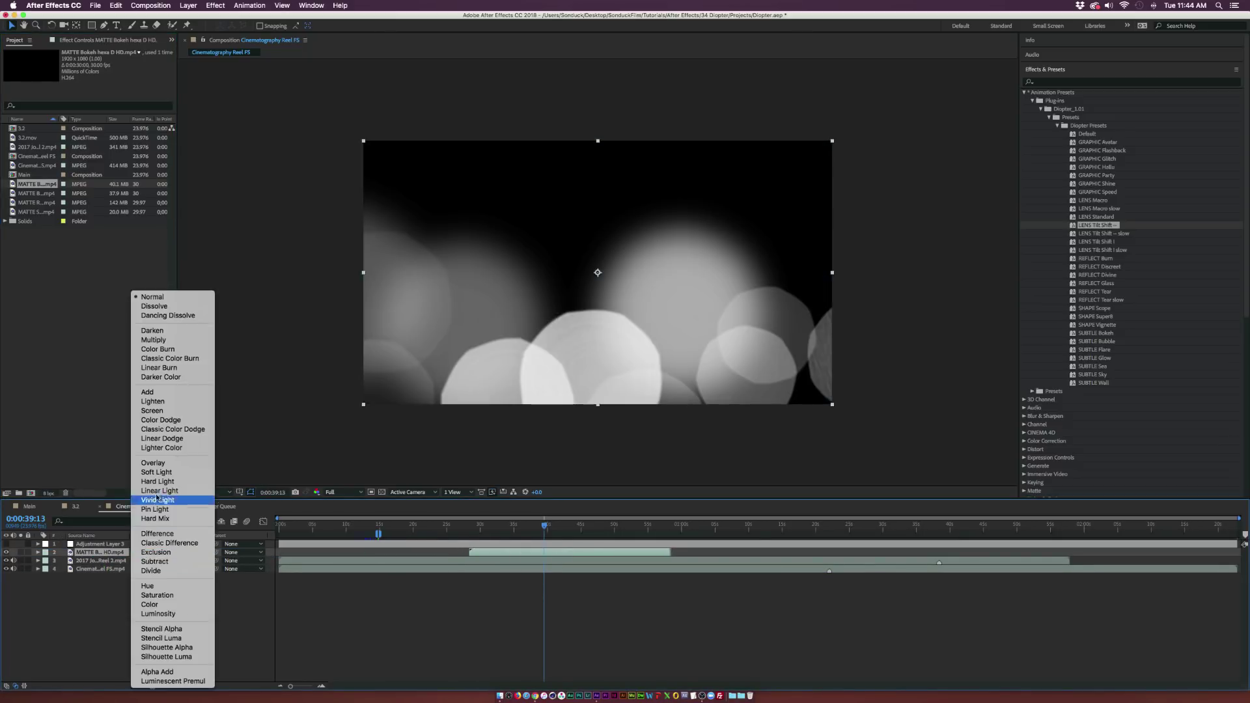
{"action": "left_click", "coordinate": [152, 411]}
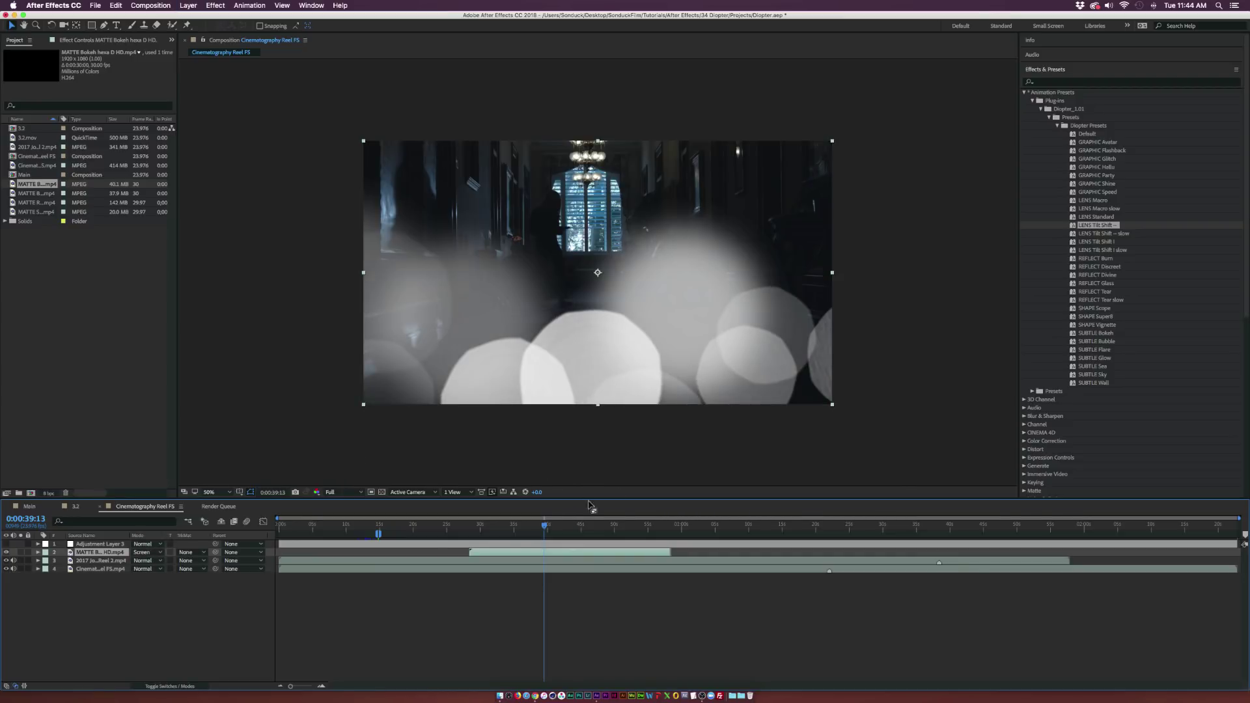
{"action": "left_click", "coordinate": [619, 536]}
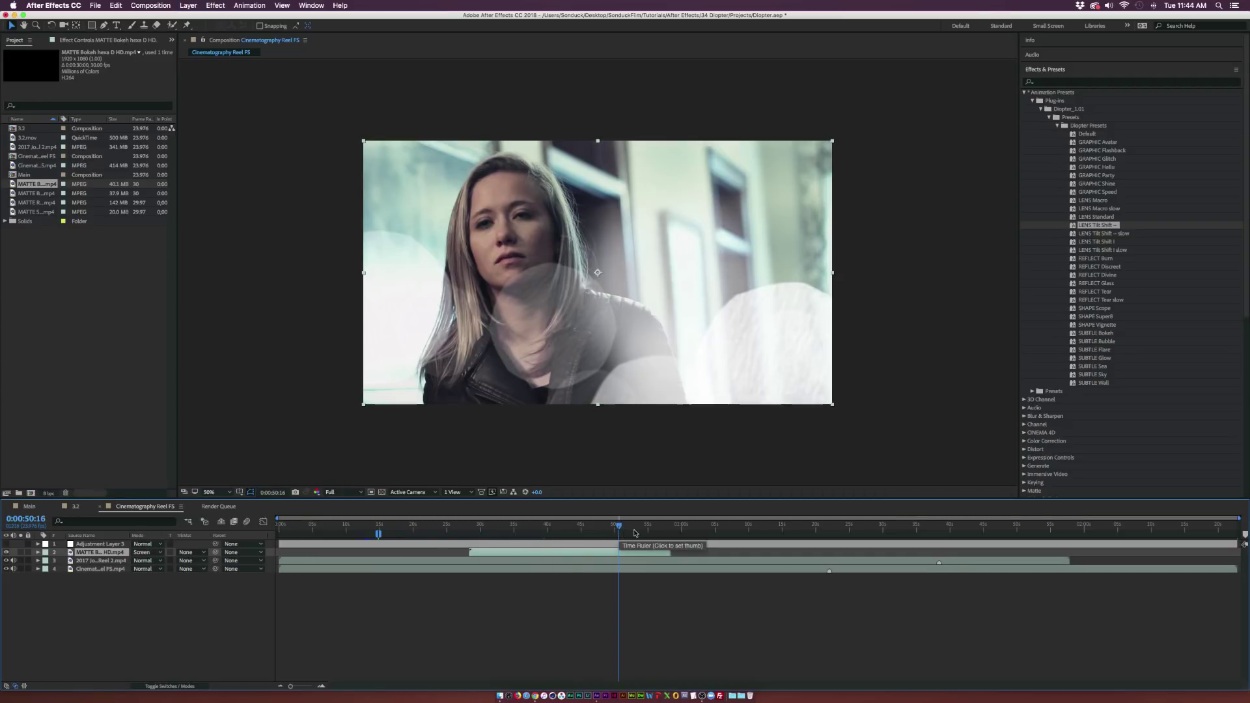
{"action": "left_click", "coordinate": [653, 531]}
{"action": "left_click_drag", "start_coordinate": [654, 530], "coordinate": [502, 525]}
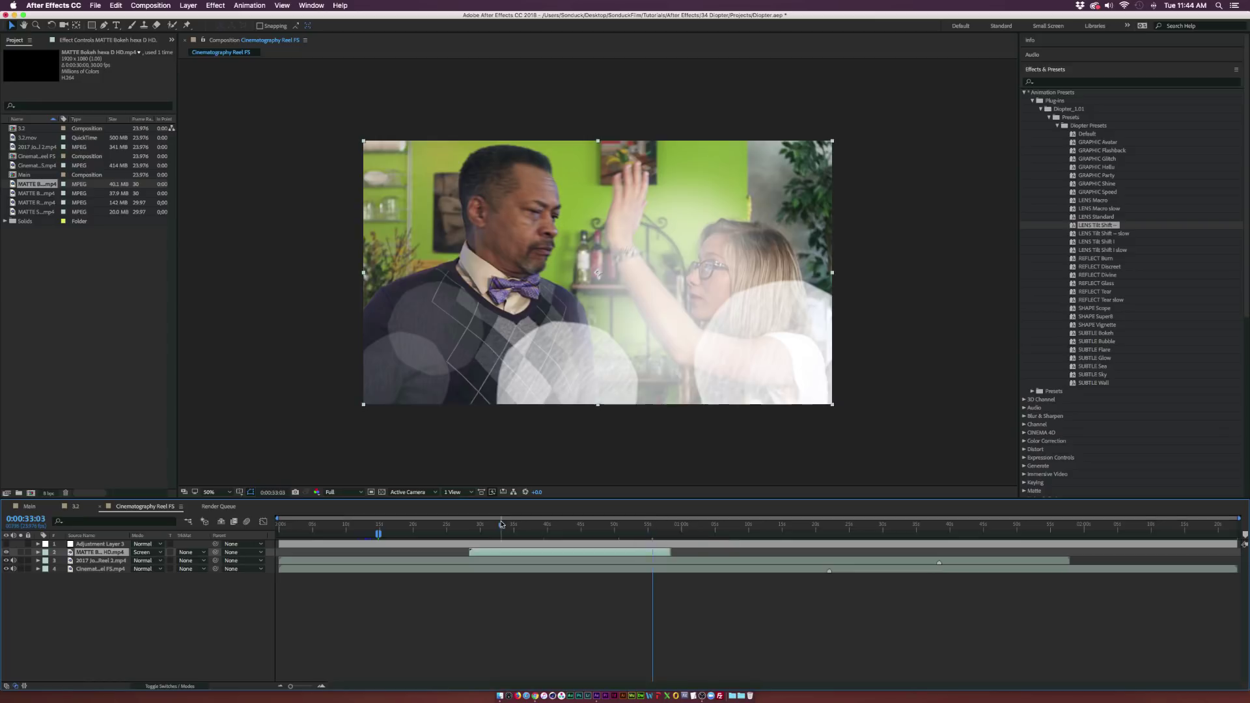
{"action": "key", "text": "Delete"}
{"action": "left_click", "coordinate": [378, 525]}
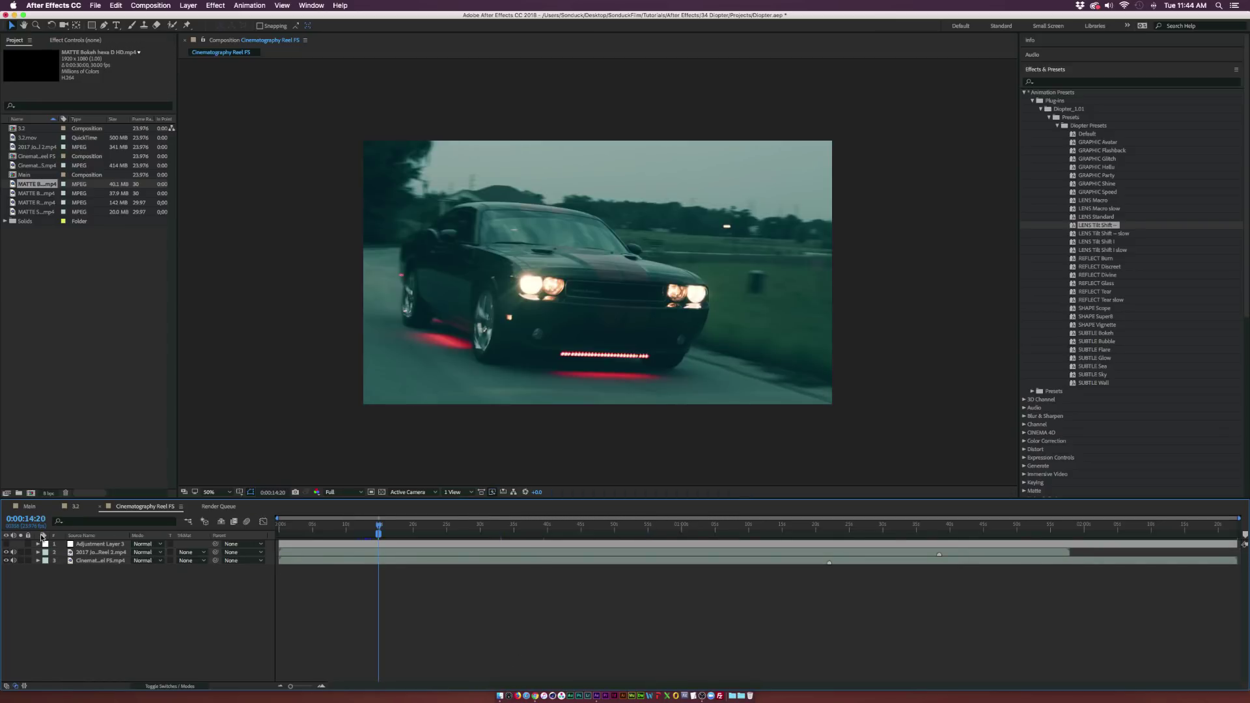
- Apply Effect > RM > Diopter to Adjustment Layer 3
{"action": "left_click", "coordinate": [91, 544]}
{"action": "left_click", "coordinate": [112, 41]}
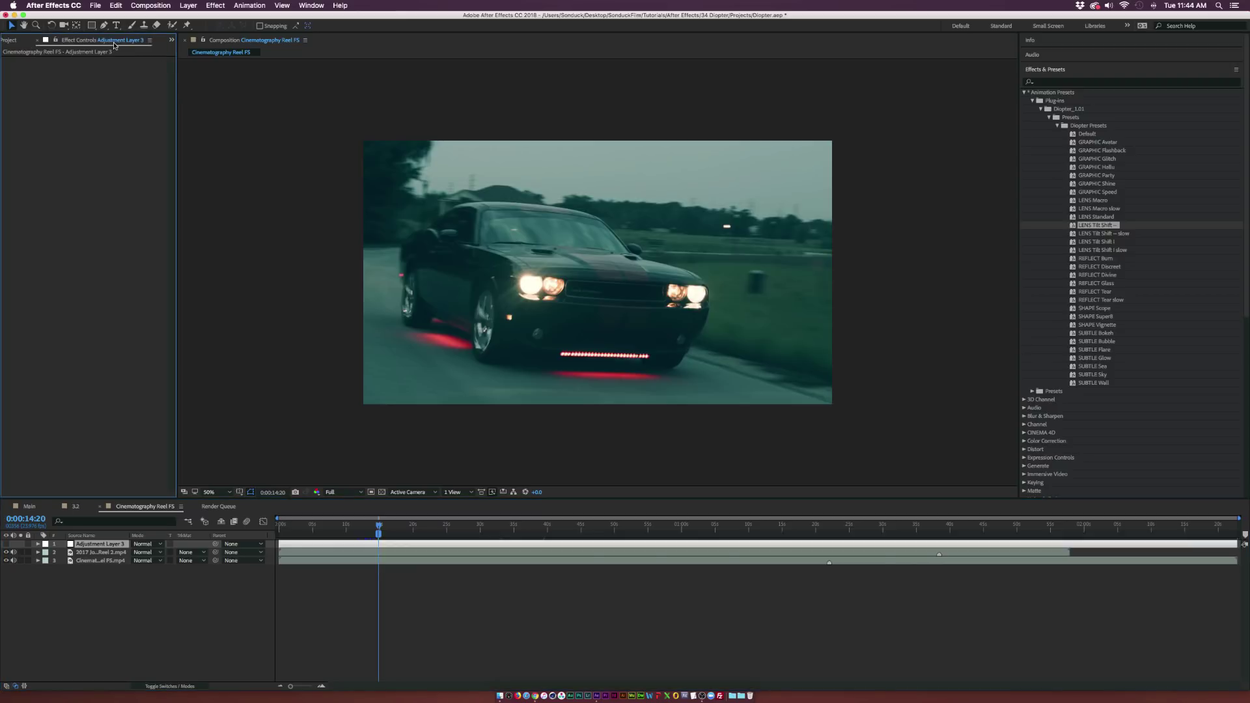
{"action": "left_click", "coordinate": [225, 5]}
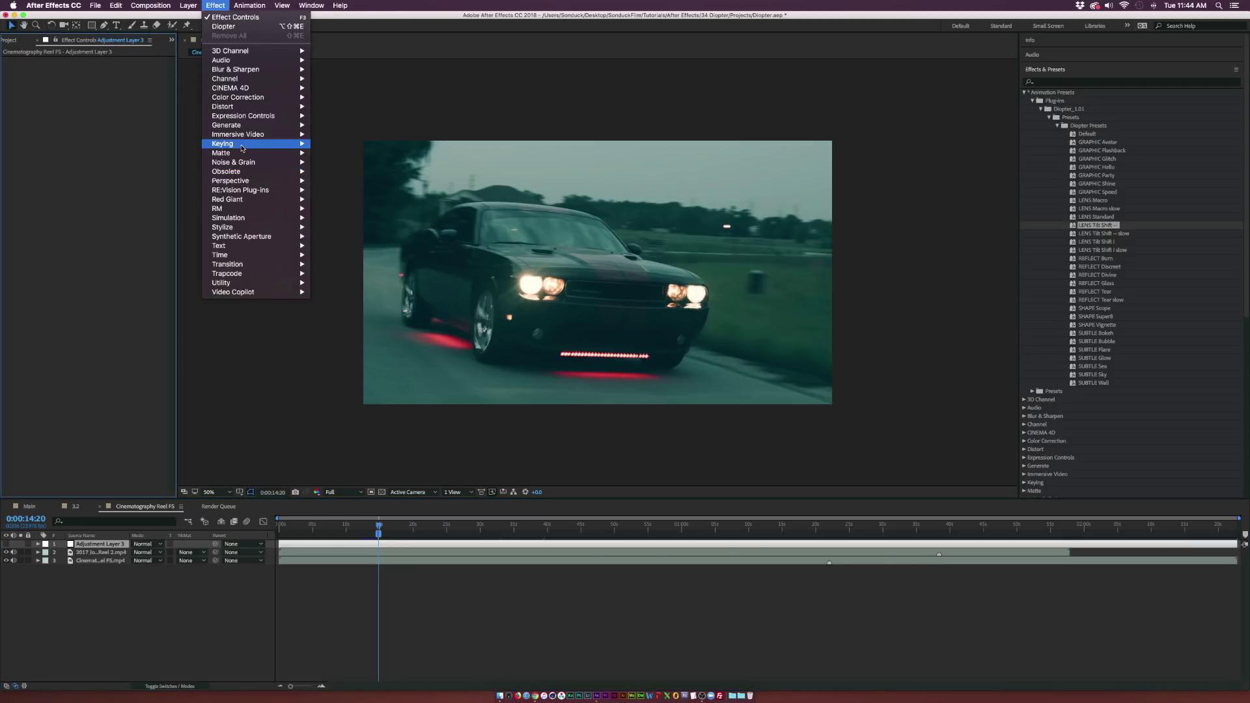
{"action": "mouse_move", "coordinate": [235, 210]}
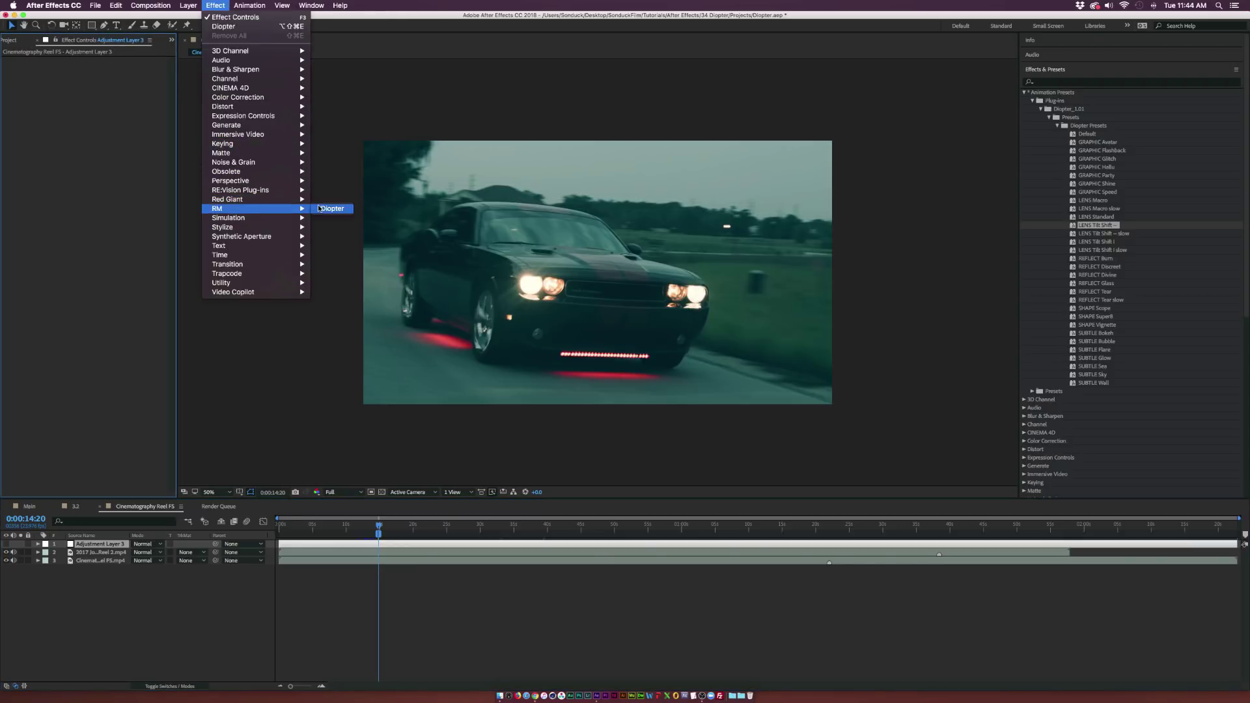
{"action": "left_click", "coordinate": [329, 209]}
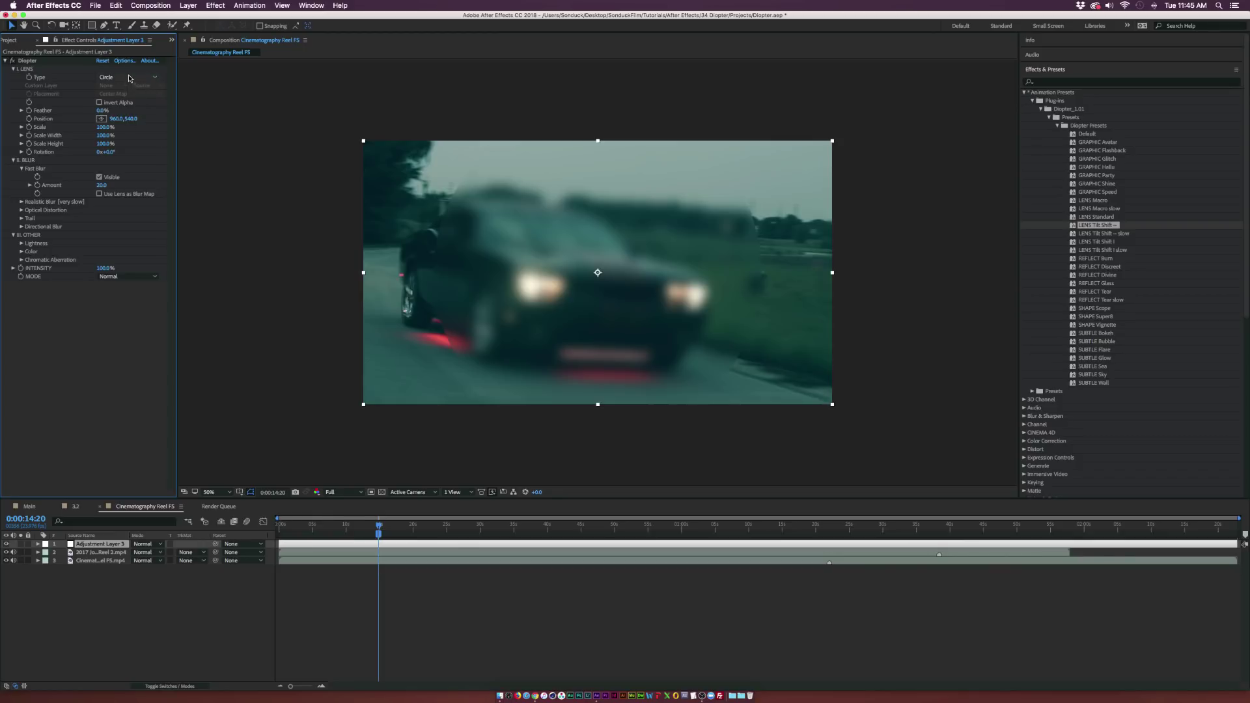
- Set the Diopter lens to Rectangle with Invert Alpha on and Feather 150%
{"action": "left_click", "coordinate": [130, 78]}
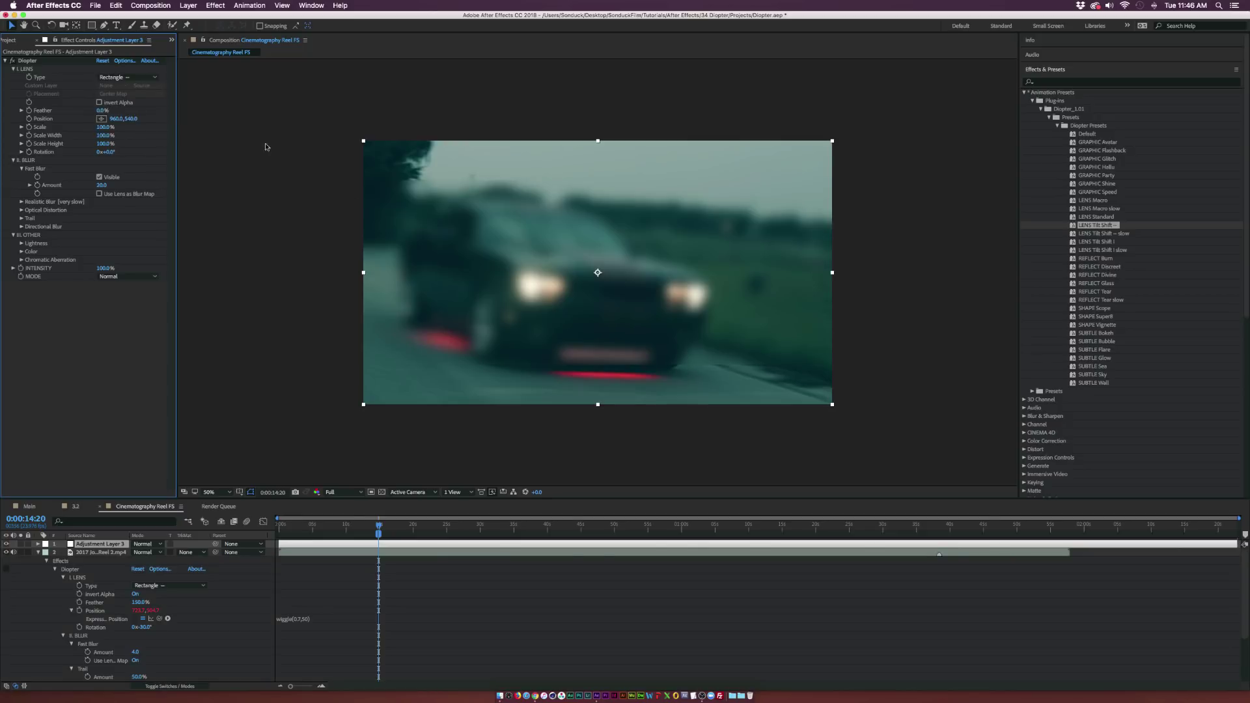
{"action": "left_click", "coordinate": [110, 103]}
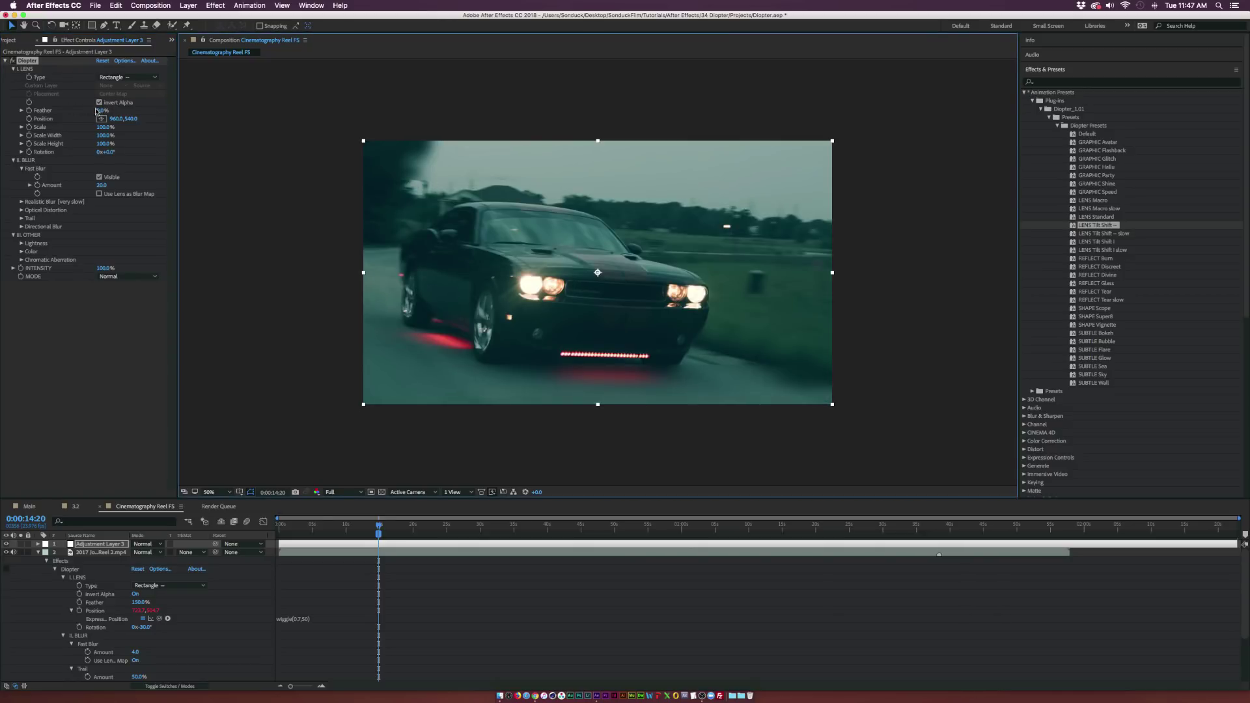
{"action": "left_click", "coordinate": [102, 111]}
{"action": "type", "text": "150"}
{"action": "key", "text": "Return"}
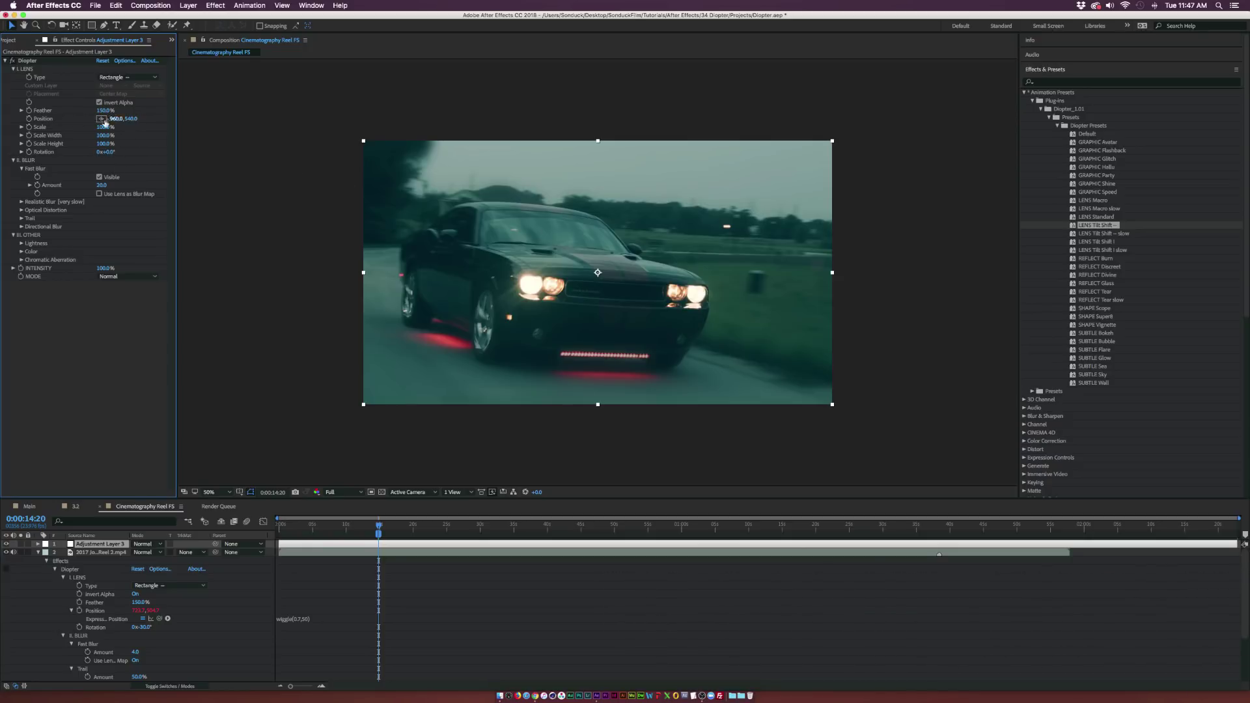
- Add the wiggle(.5,20) expression to the Diopter Position and rotate the lens slightly
{"action": "left_click", "coordinate": [28, 119], "text": "alt"}
{"action": "type", "text": "wiggl"}
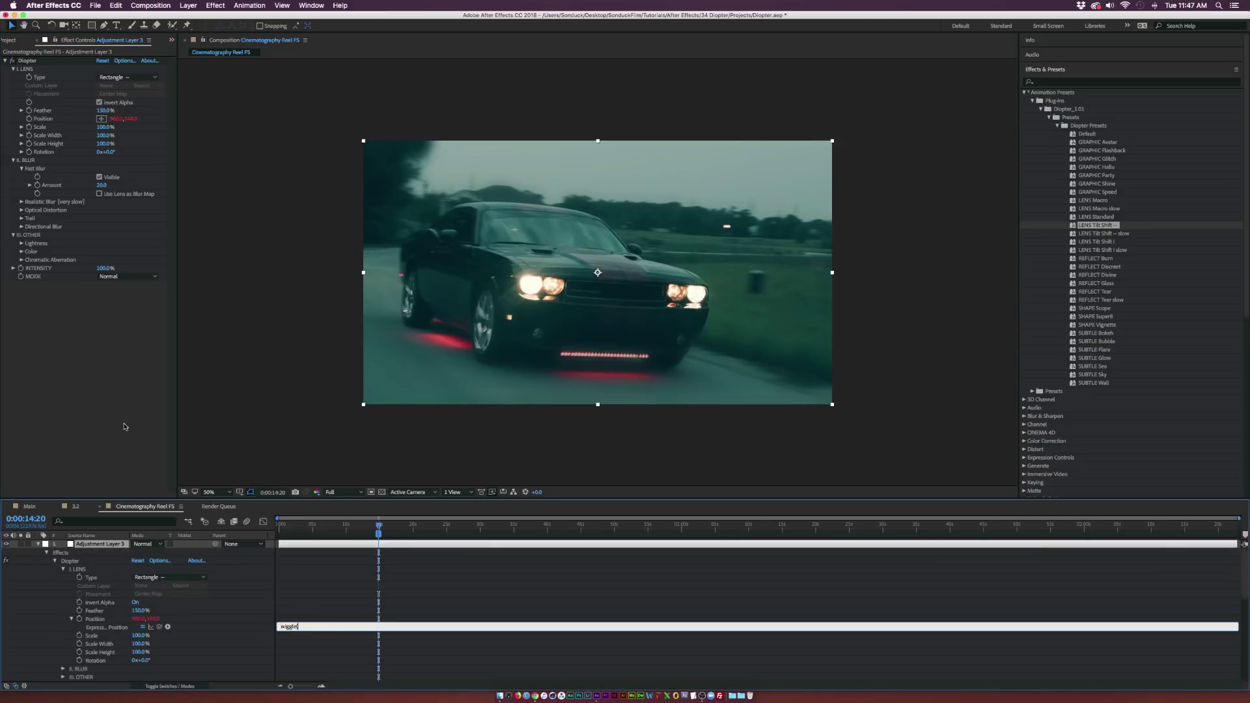
{"action": "type", "text": "e(.5,20)"}
{"action": "left_click", "coordinate": [203, 456]}
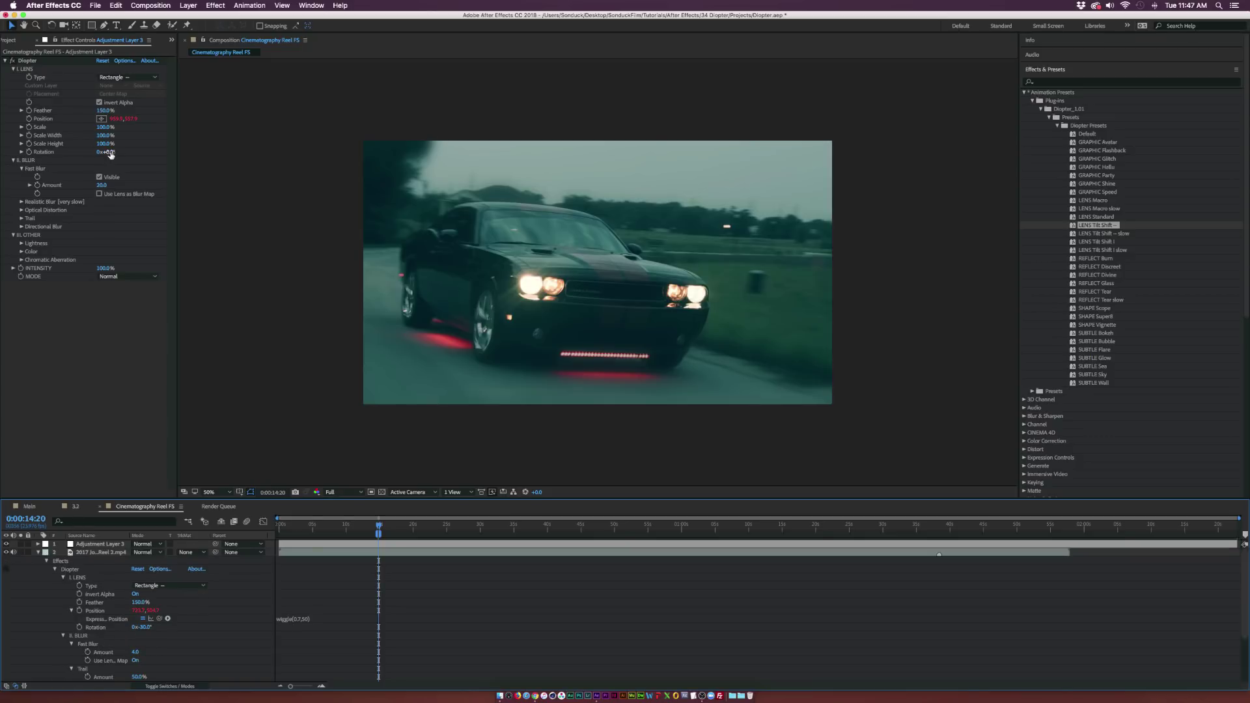
{"action": "left_click_drag", "start_coordinate": [111, 154], "coordinate": [127, 153]}
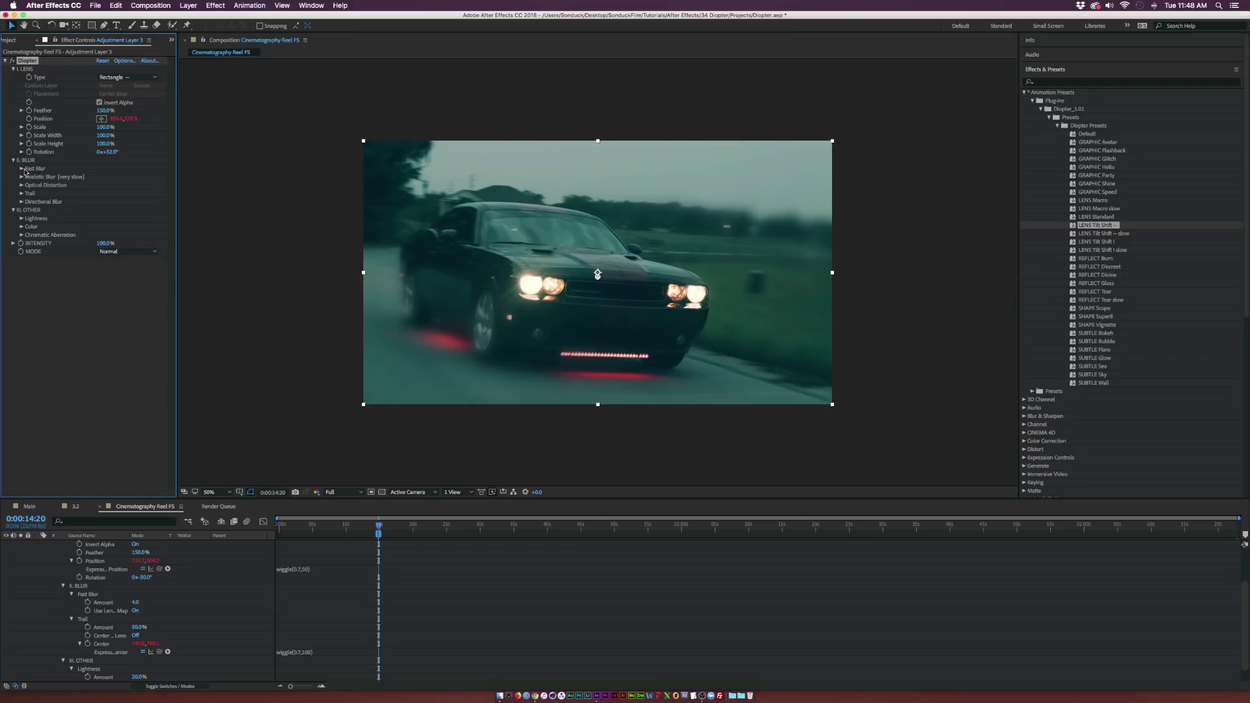
- In the Fast Blur settings, set Optical Distortion Amount to 117
{"action": "left_click", "coordinate": [21, 169]}
{"action": "left_click", "coordinate": [21, 168]}
{"action": "left_click", "coordinate": [21, 168]}
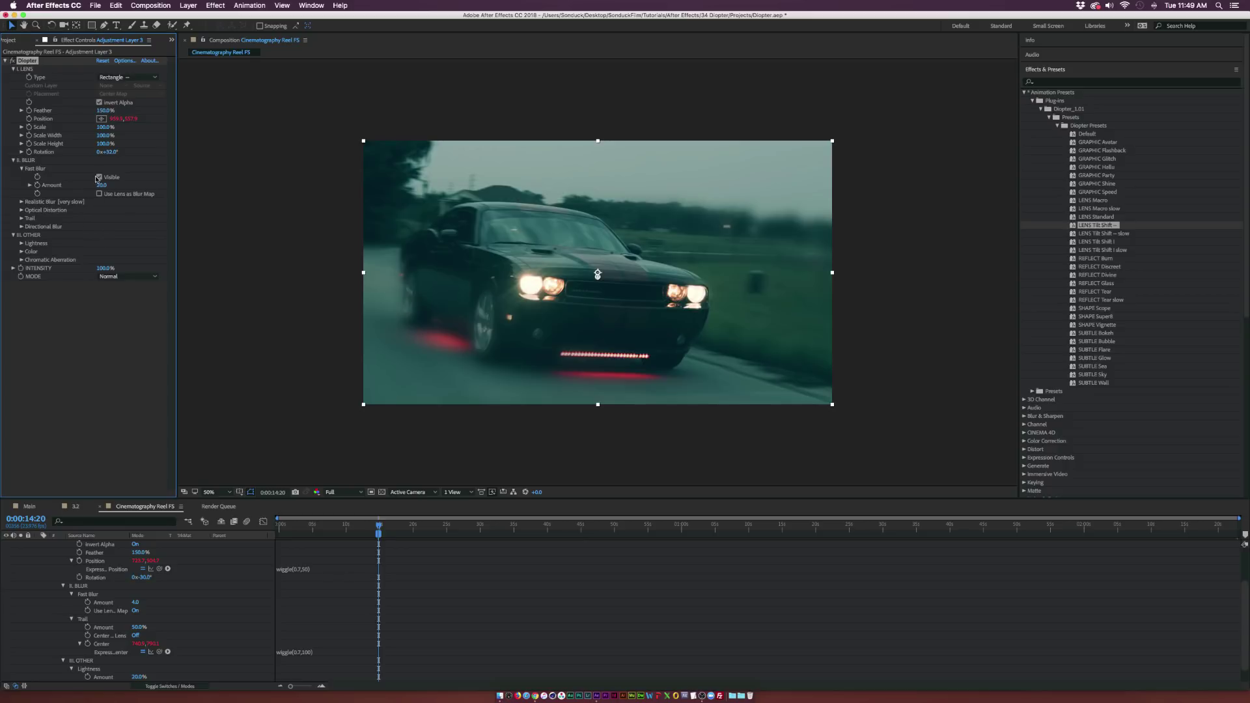
{"action": "left_click", "coordinate": [102, 186]}
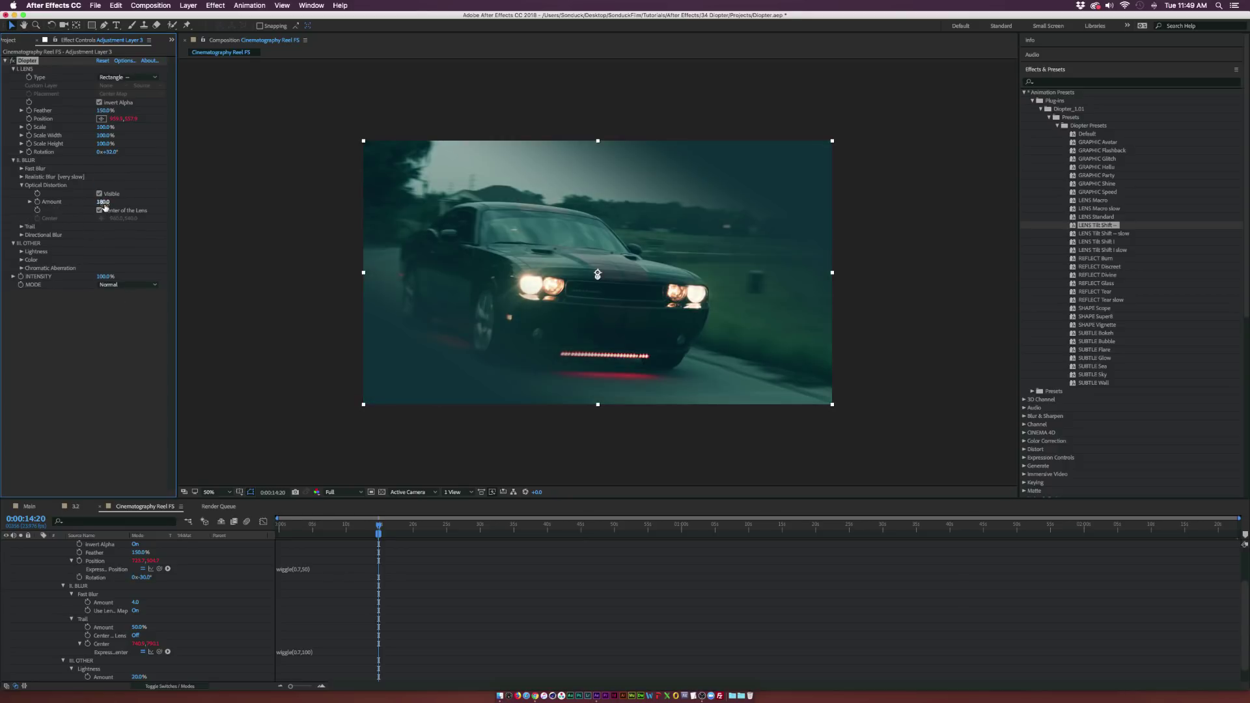
{"action": "left_click", "coordinate": [103, 202]}
{"action": "type", "text": "117"}
{"action": "key", "text": "Return"}
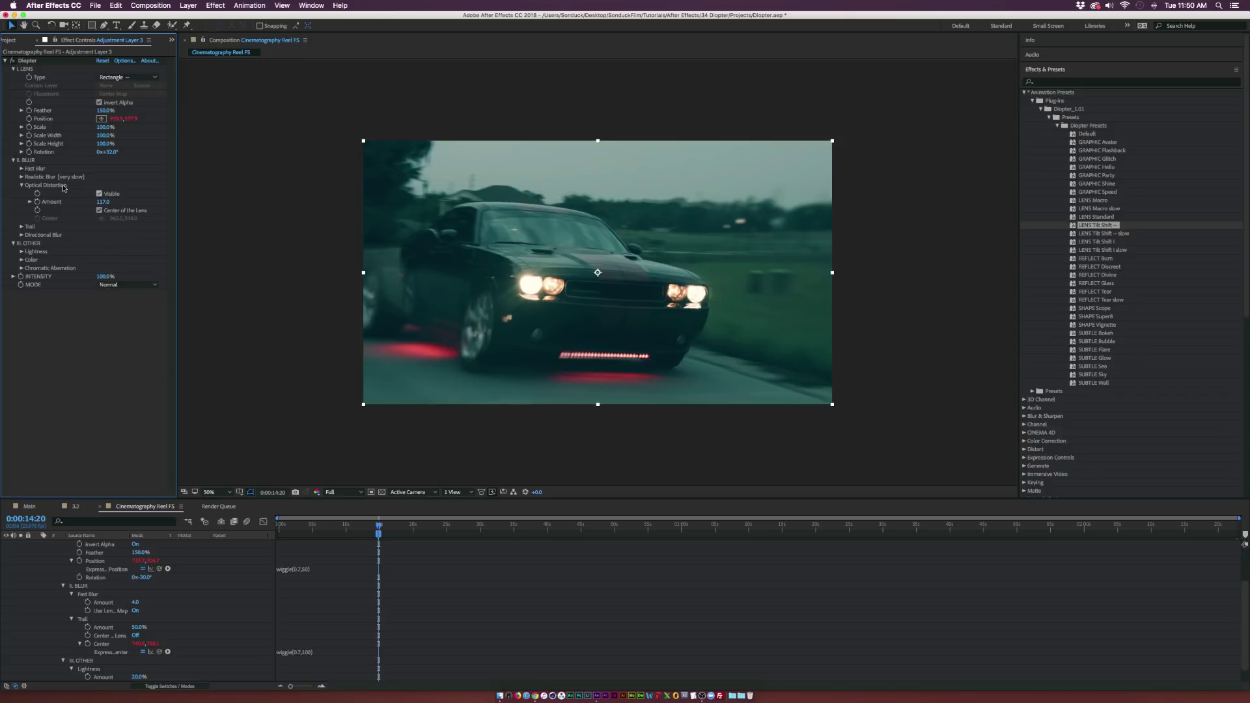
- Set the Trail blur Amount to 50%, leaving Optical Distortion at 117
{"action": "left_click", "coordinate": [103, 202]}
{"action": "type", "text": "0"}
{"action": "key", "text": "Escape"}
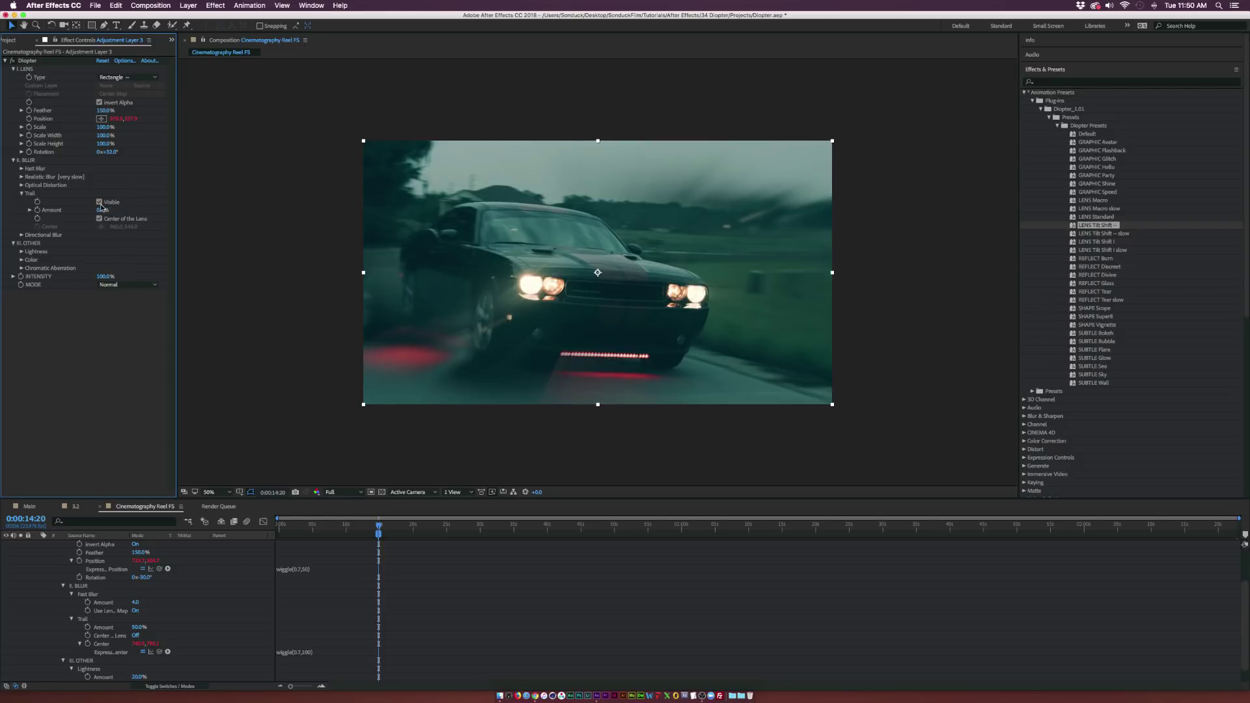
{"action": "type", "text": "50"}
{"action": "key", "text": "Return"}
- Give the Trail blur its own centre and fold away the Trail and Directional Blur groups
{"action": "left_click", "coordinate": [99, 219]}
{"action": "left_click", "coordinate": [20, 235]}
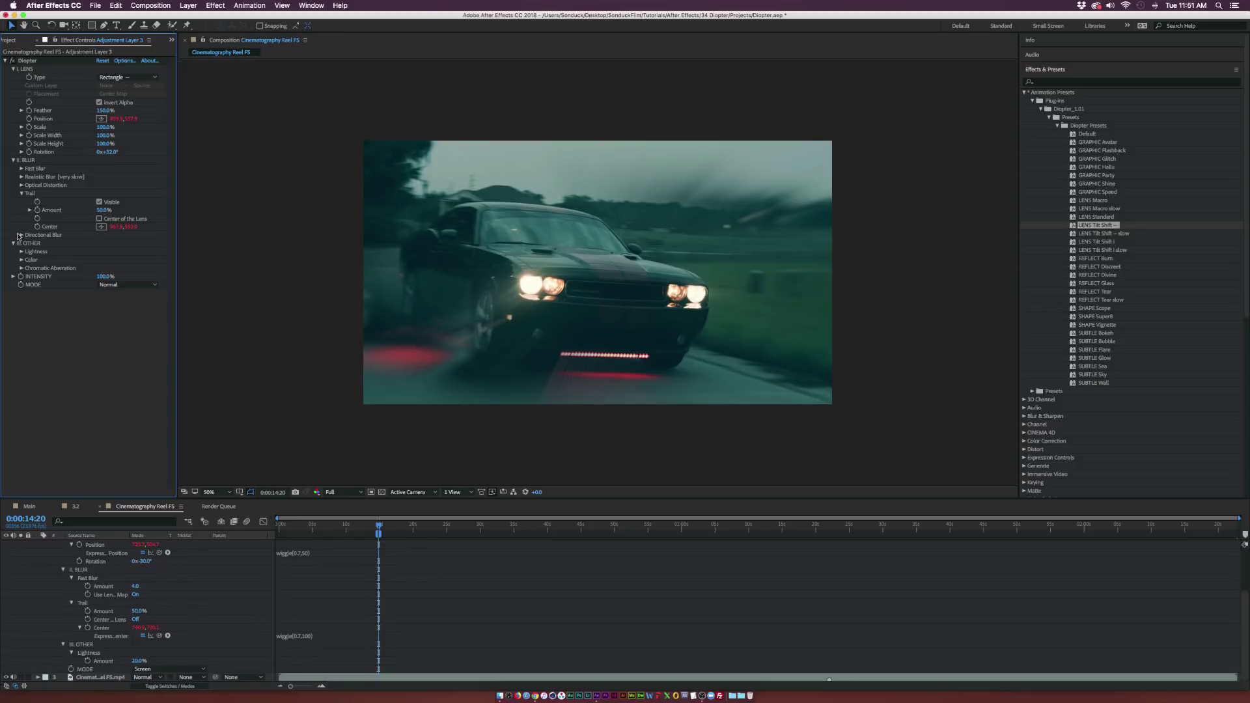
{"action": "left_click", "coordinate": [21, 193]}
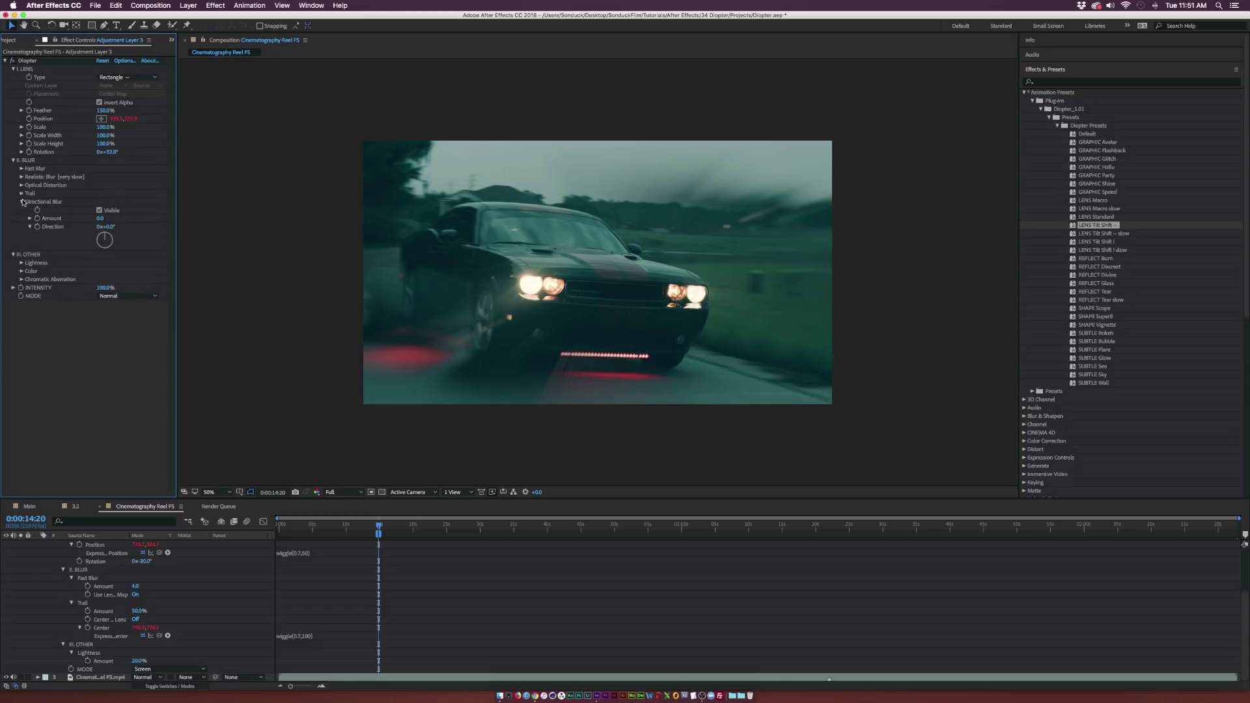
{"action": "left_click", "coordinate": [22, 203]}
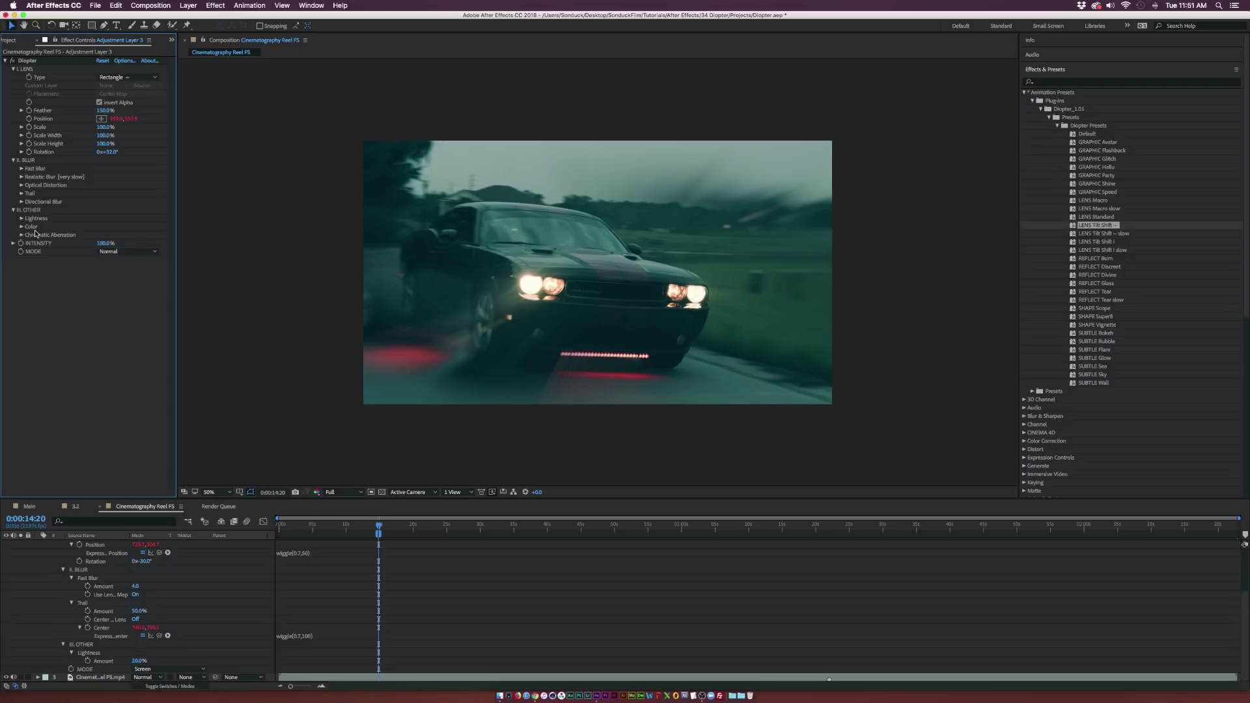
- Set the Diopter Lightness Amount to 20%
{"action": "left_click", "coordinate": [22, 219]}
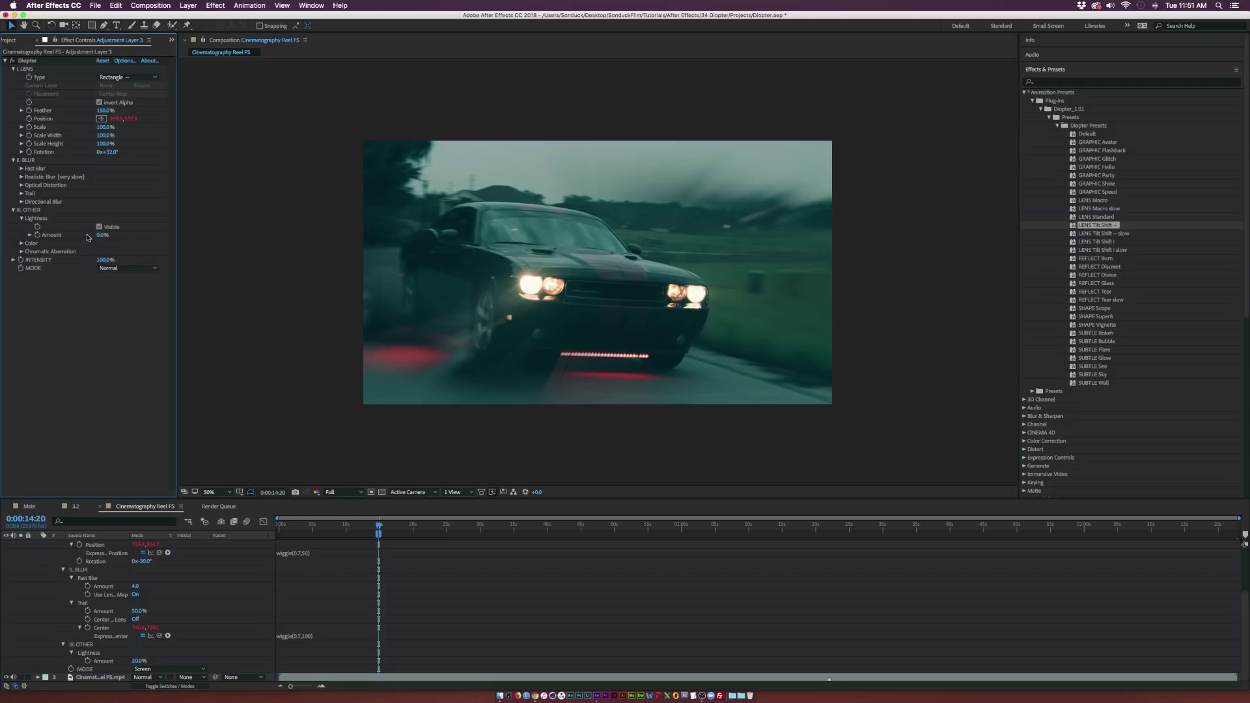
{"action": "mouse_move", "coordinate": [103, 235]}
{"action": "left_mouse_down"}
{"action": "mouse_move", "coordinate": [144, 235]}
{"action": "mouse_move", "coordinate": [124, 239]}
{"action": "left_mouse_up"}
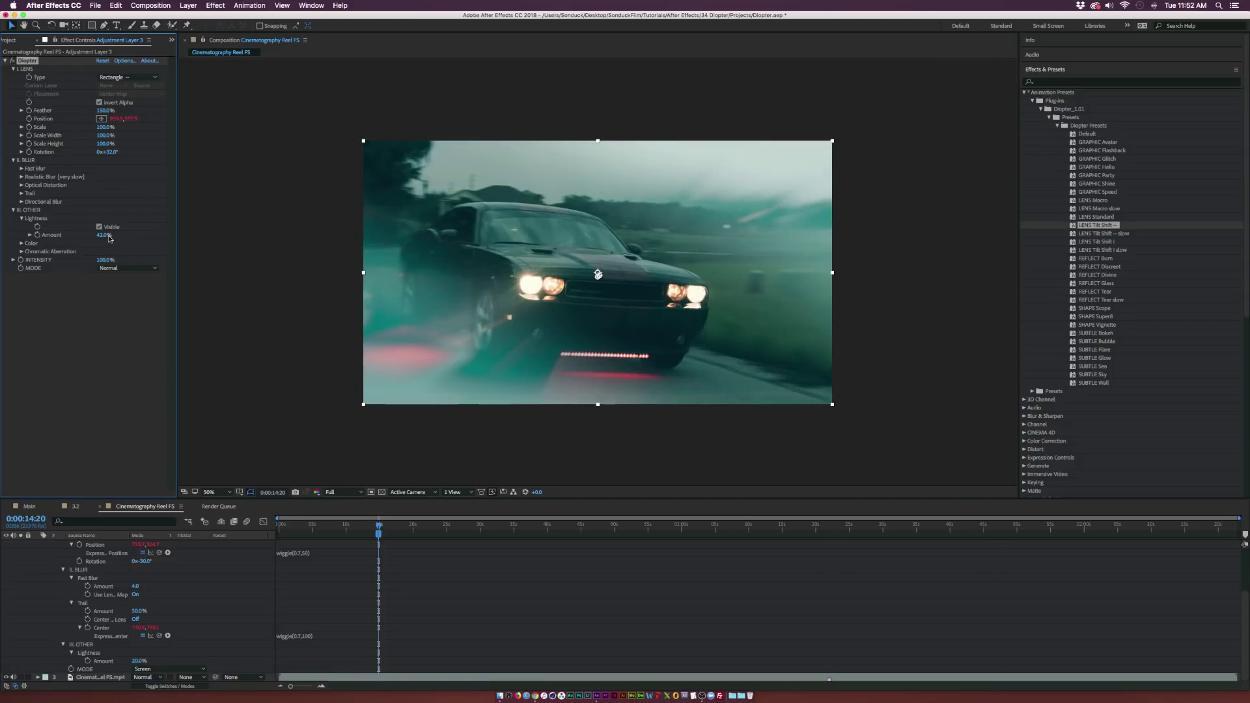
{"action": "left_click", "coordinate": [103, 235]}
{"action": "type", "text": "20"}
{"action": "left_click", "coordinate": [122, 362]}
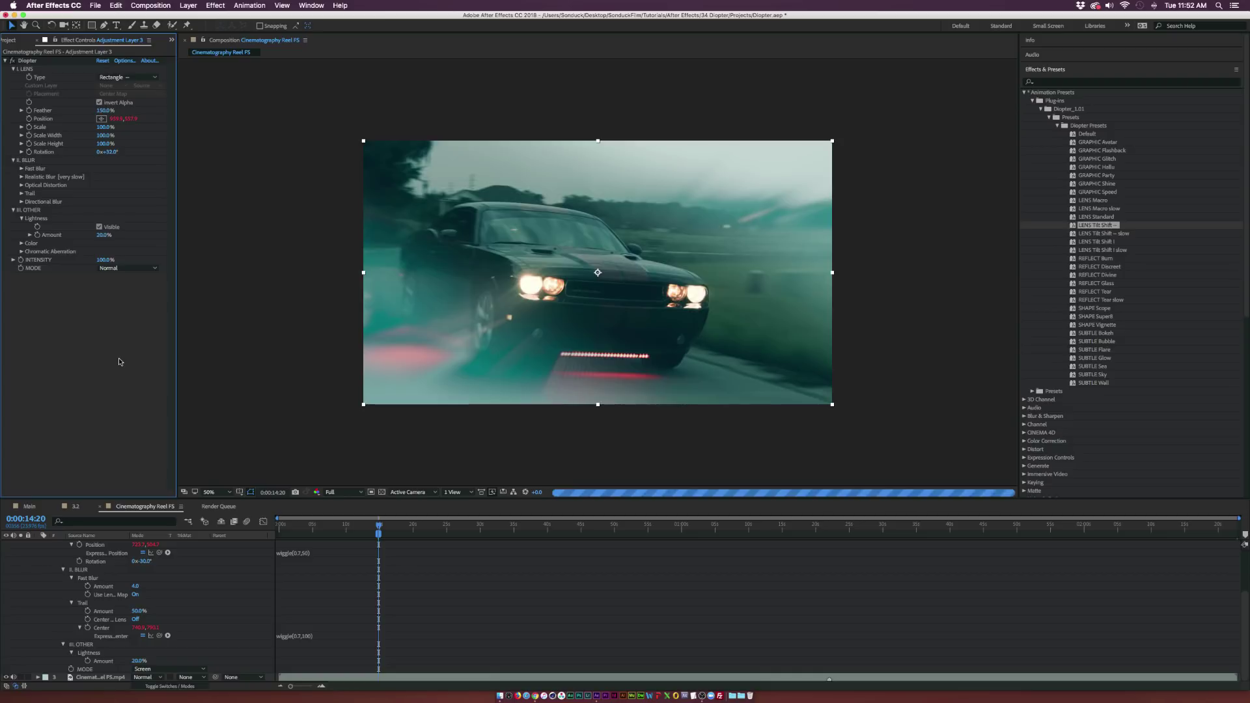
- Set the Diopter Color tint Opacity to 20%
{"action": "left_click", "coordinate": [21, 220]}
{"action": "left_click", "coordinate": [21, 227]}
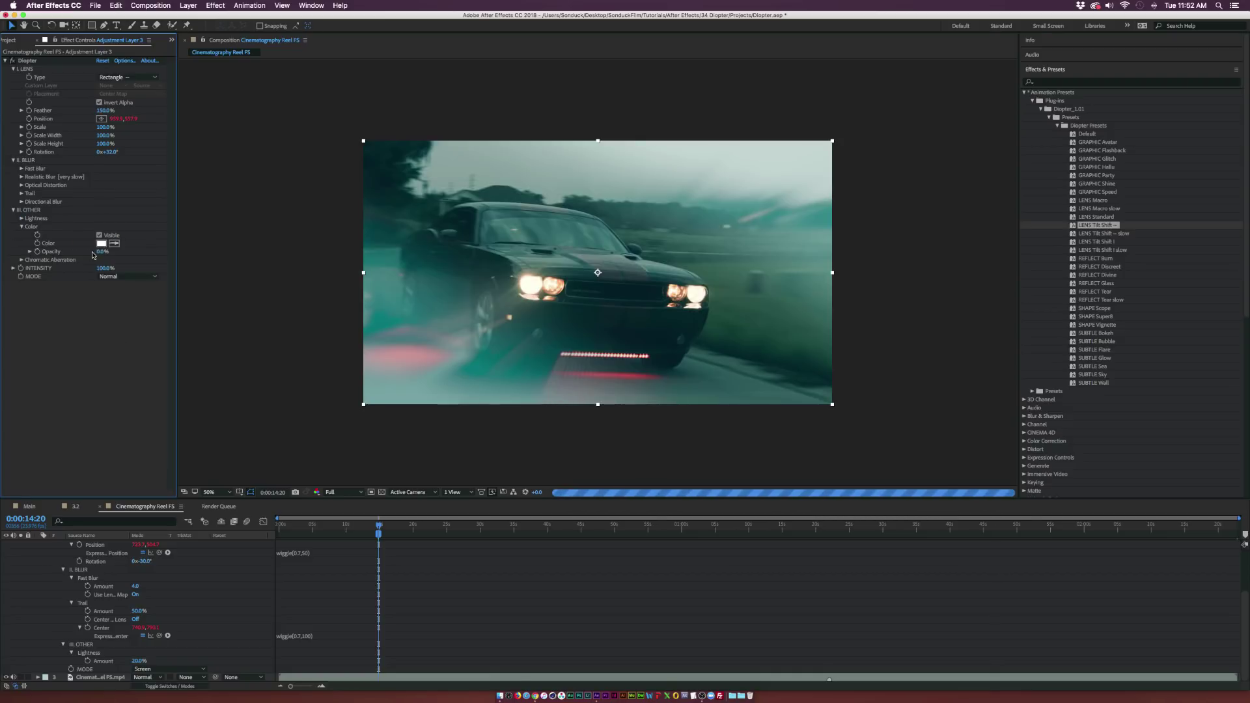
{"action": "left_click", "coordinate": [102, 252]}
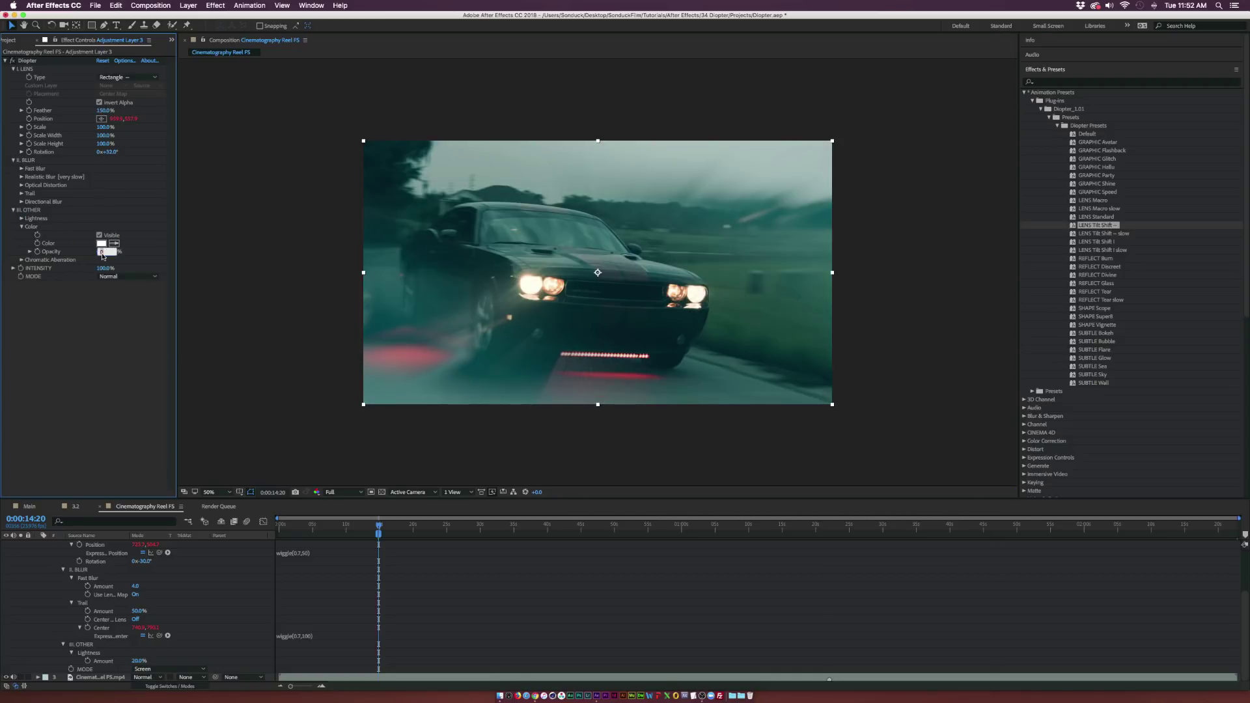
{"action": "type", "text": "20"}
{"action": "left_click", "coordinate": [97, 386]}
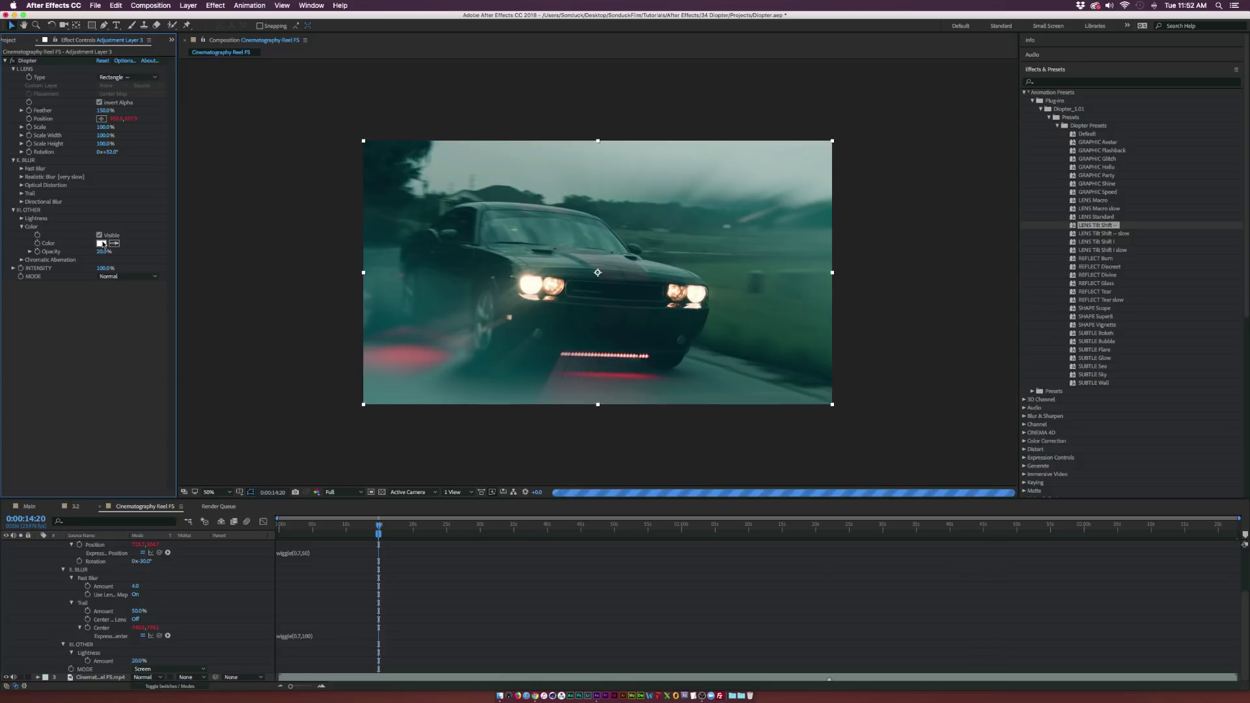
- Choose red as the tint colour, then turn the Color tint's Visible option off
{"action": "left_click", "coordinate": [102, 243]}
{"action": "left_click_drag", "start_coordinate": [532, 316], "coordinate": [612, 315]}
{"action": "key", "text": "Return"}
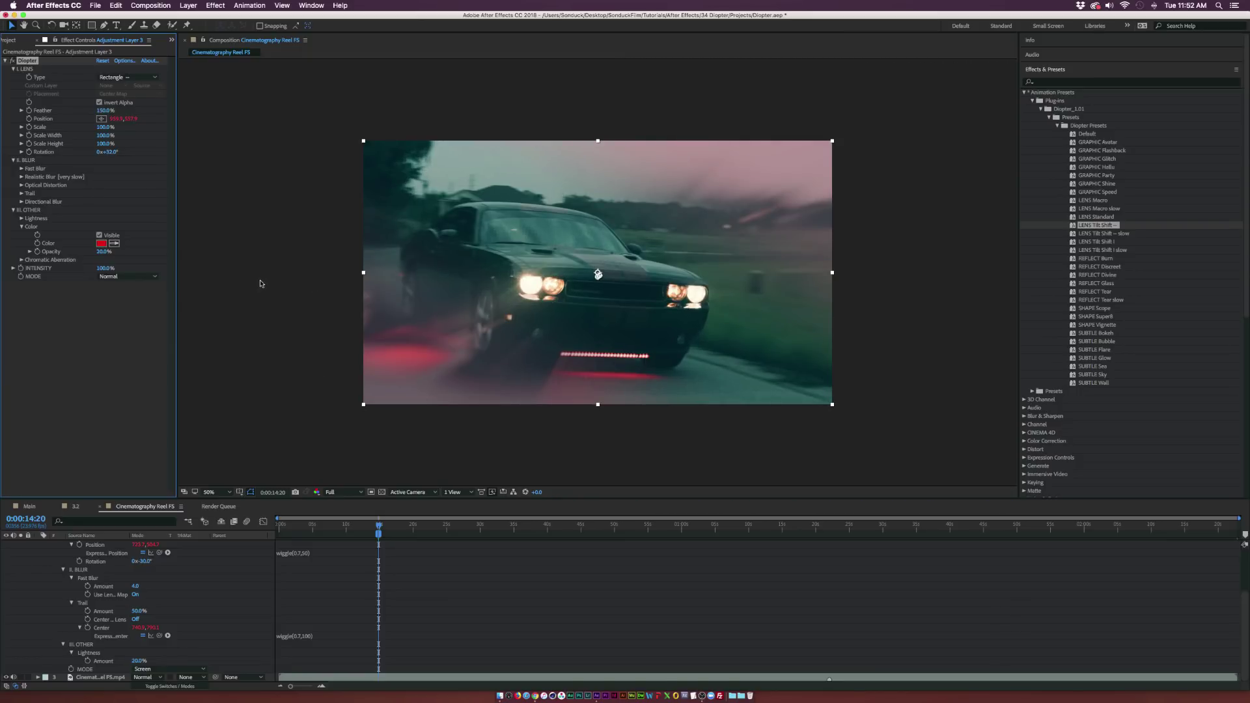
{"action": "left_click", "coordinate": [99, 235]}
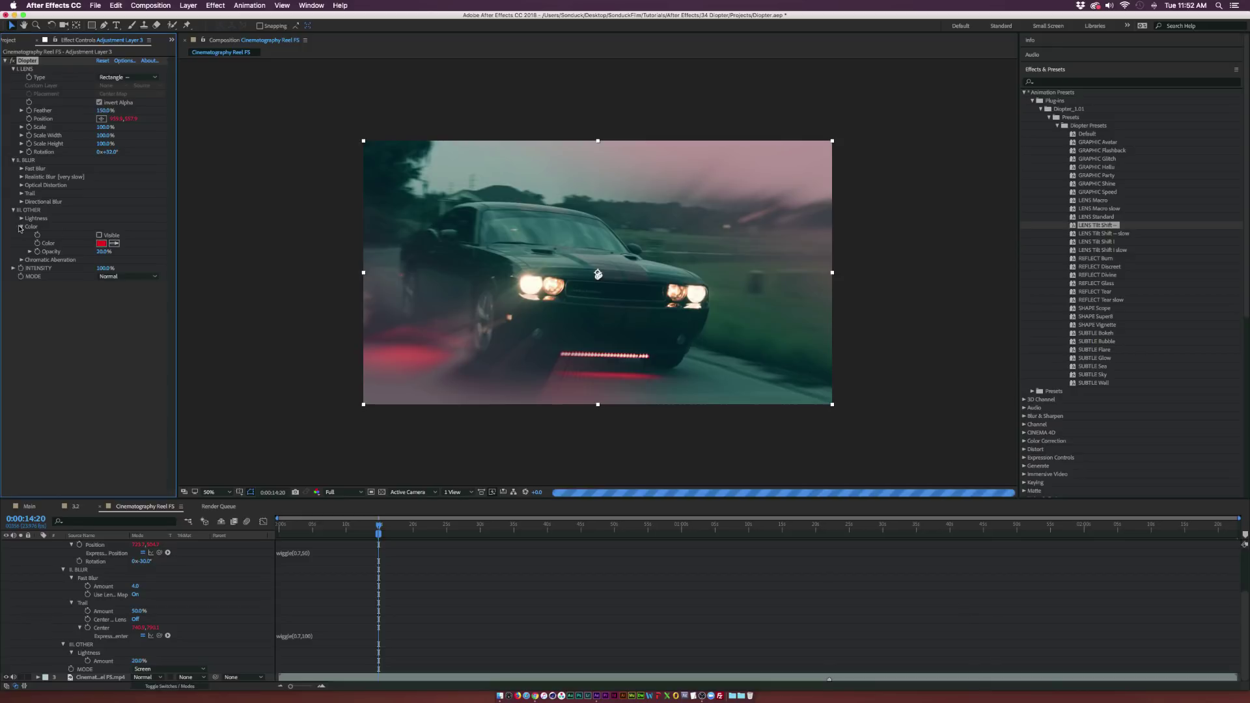
{"action": "left_click", "coordinate": [21, 227]}
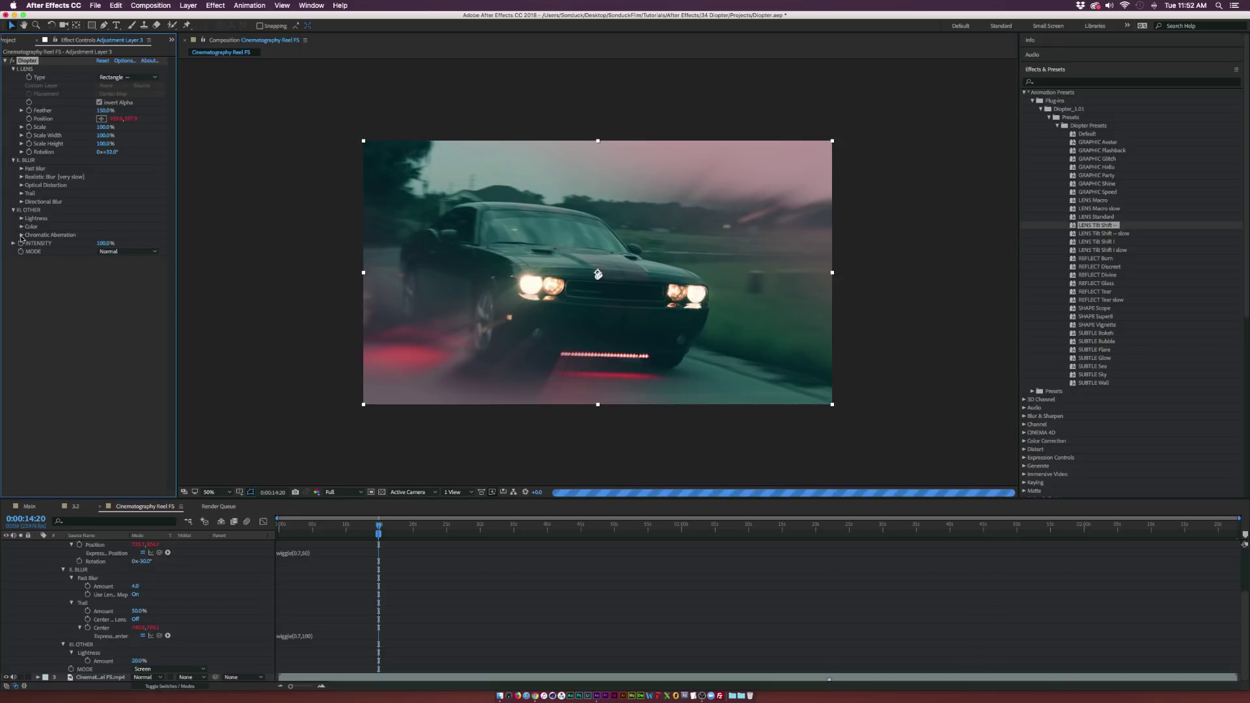
- Set Chromatic Aberration Red/Cyan and Blue/Yellow to 20%
{"action": "left_click", "coordinate": [22, 236]}
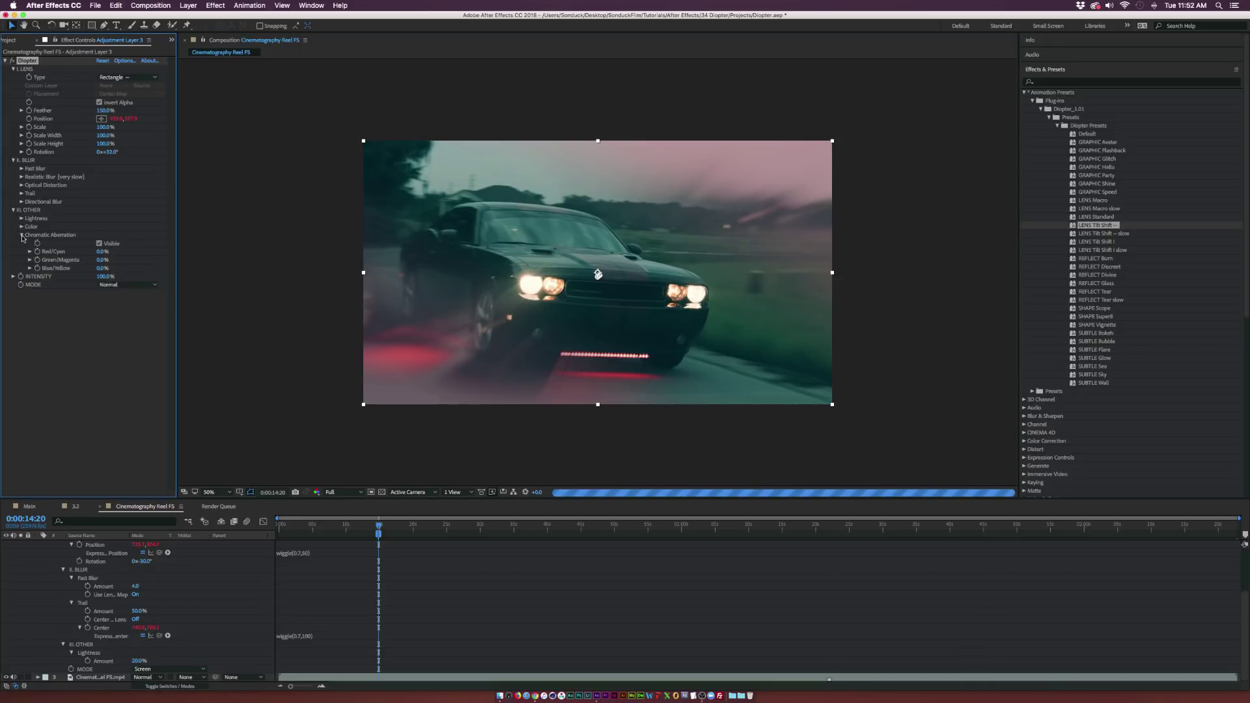
{"action": "left_click", "coordinate": [102, 252]}
{"action": "type", "text": "20"}
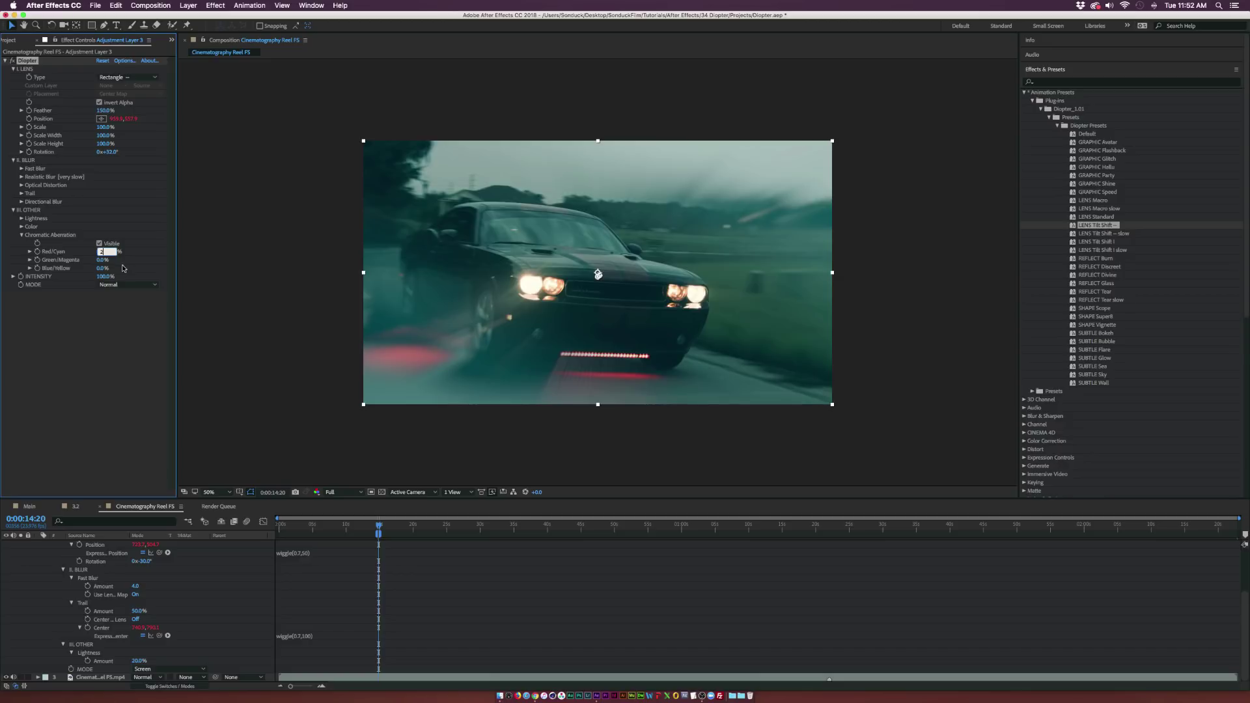
{"action": "left_click", "coordinate": [102, 268]}
{"action": "type", "text": "20"}
{"action": "key", "text": "Return"}
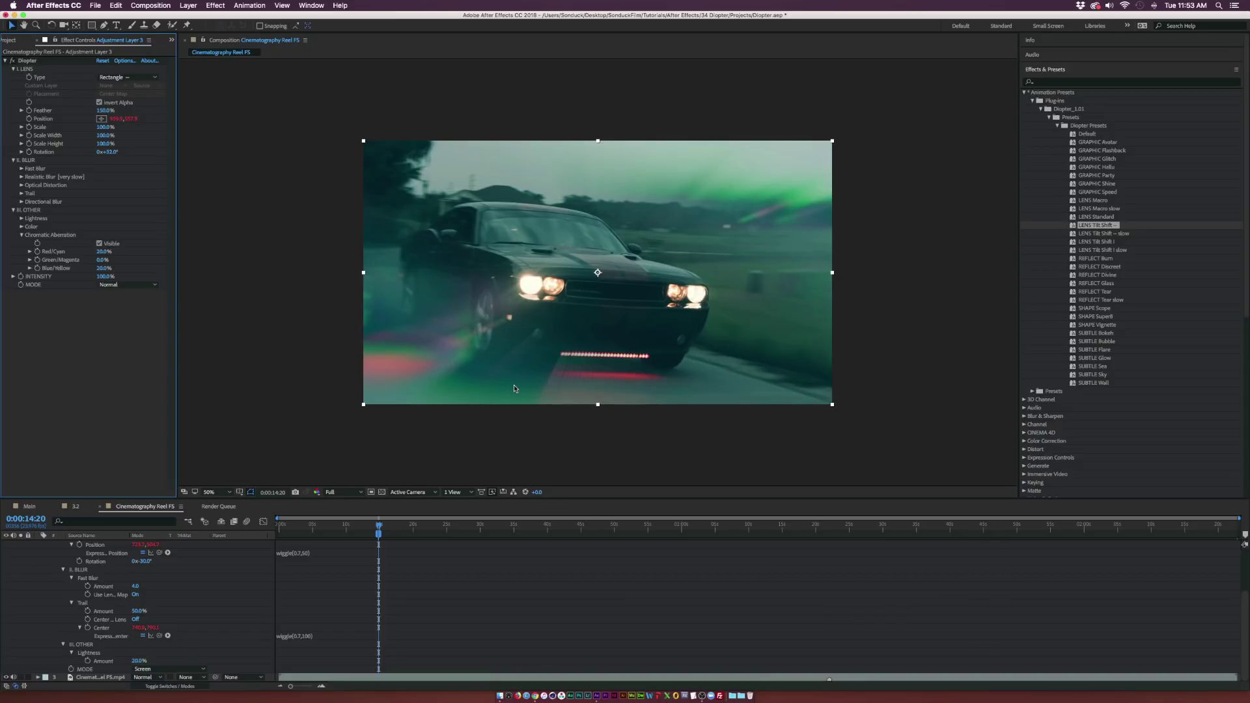
- Try the Add blend mode, then return the aberration MODE to Normal
{"action": "left_click", "coordinate": [127, 285]}
{"action": "left_click", "coordinate": [112, 304]}
{"action": "left_click", "coordinate": [127, 284]}
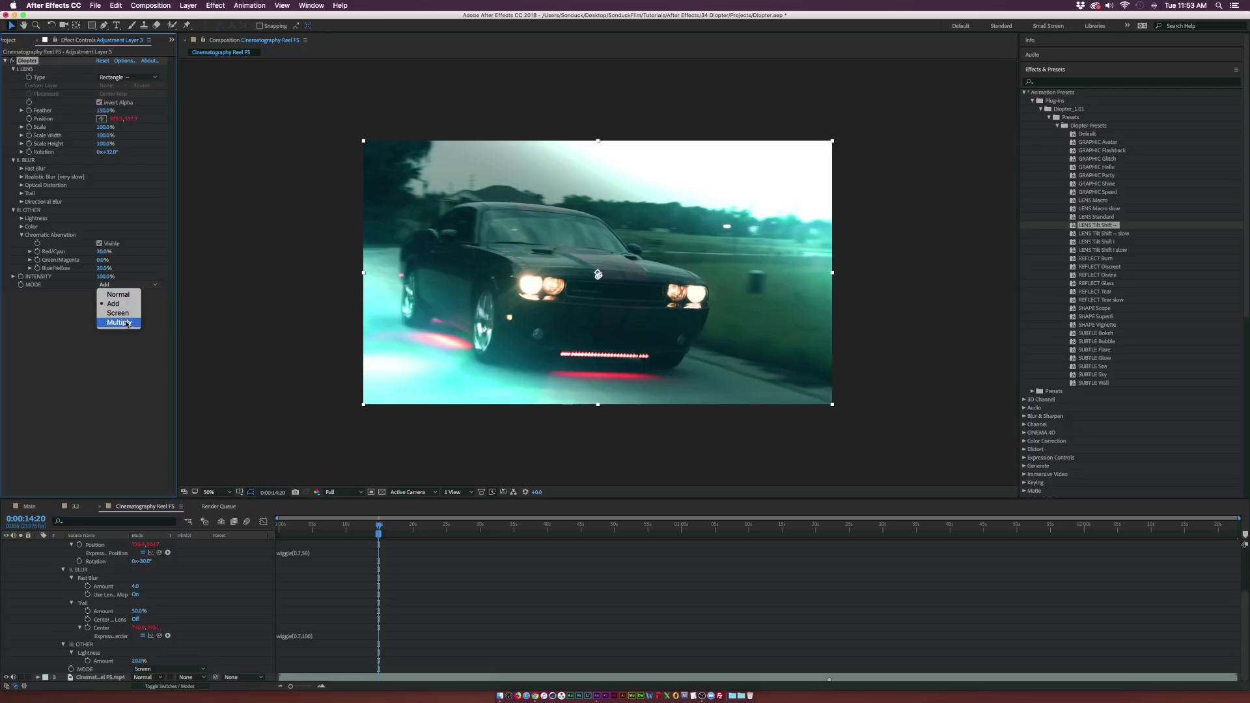
{"action": "left_click", "coordinate": [127, 296]}
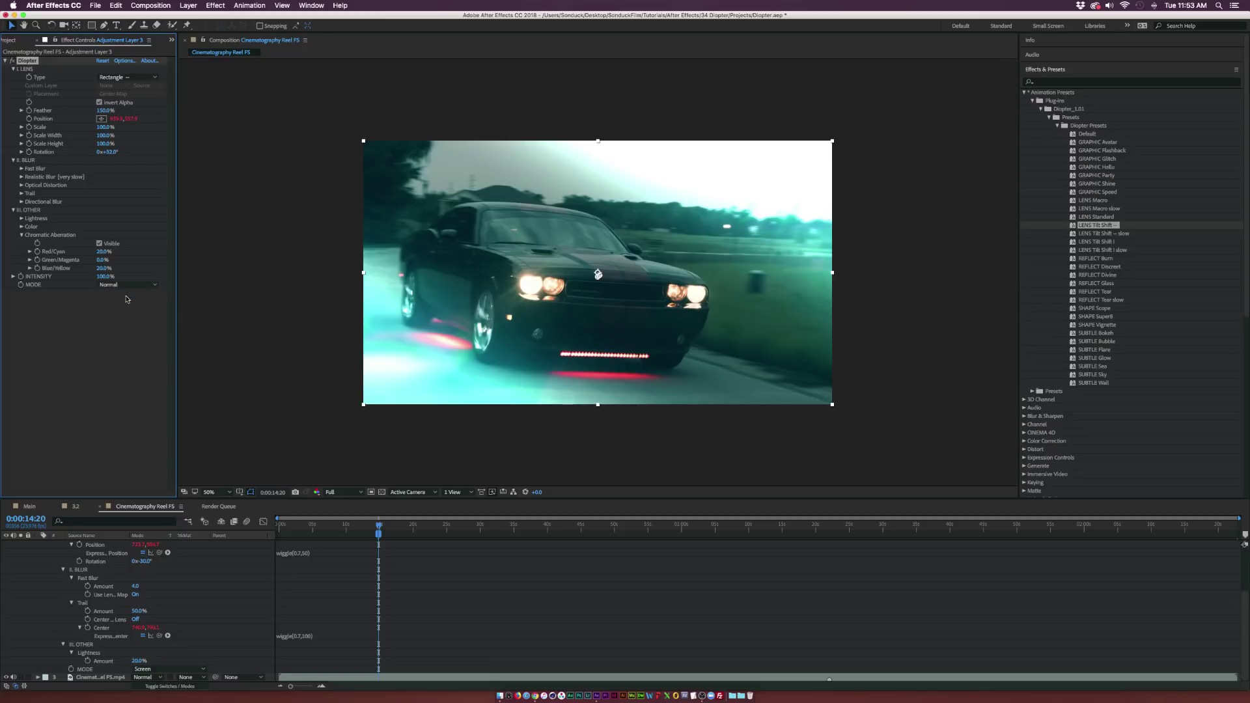
- Toggle the Diopter effect off and on twice to compare, then collapse its settings
{"action": "left_click", "coordinate": [12, 60]}
{"action": "left_click", "coordinate": [12, 60]}
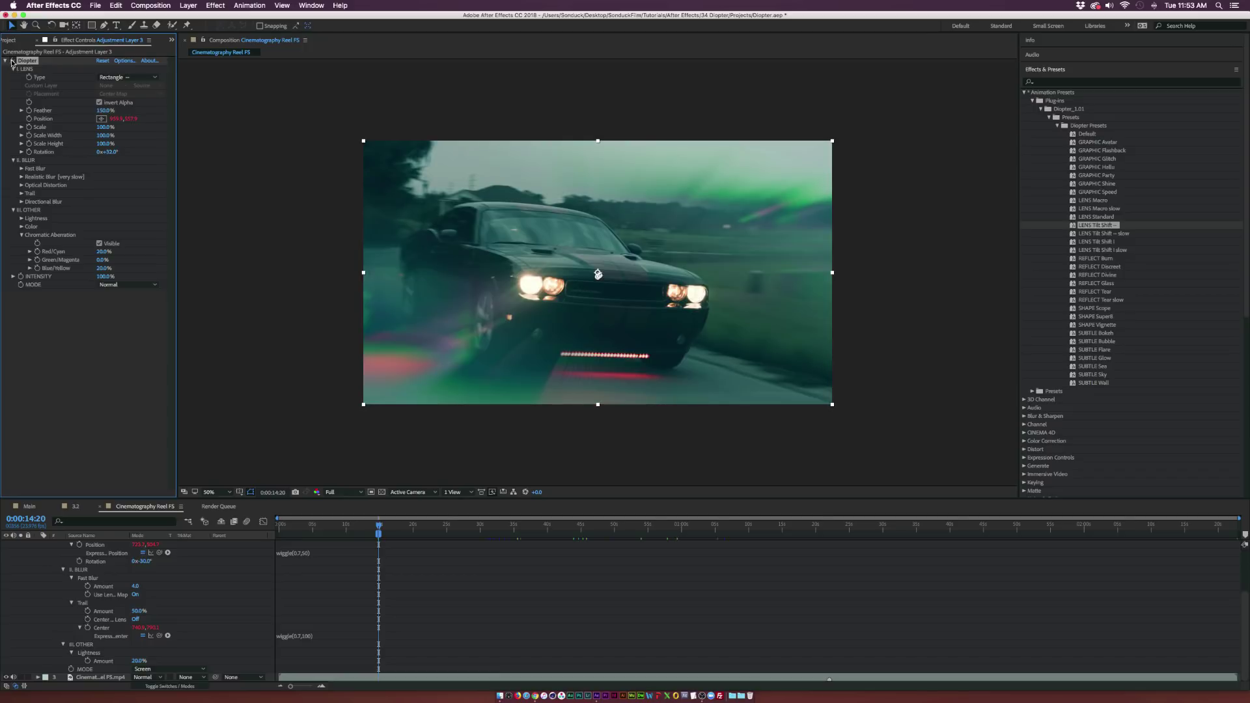
{"action": "left_click", "coordinate": [12, 60]}
{"action": "left_click", "coordinate": [12, 60]}
{"action": "left_click", "coordinate": [5, 60]}
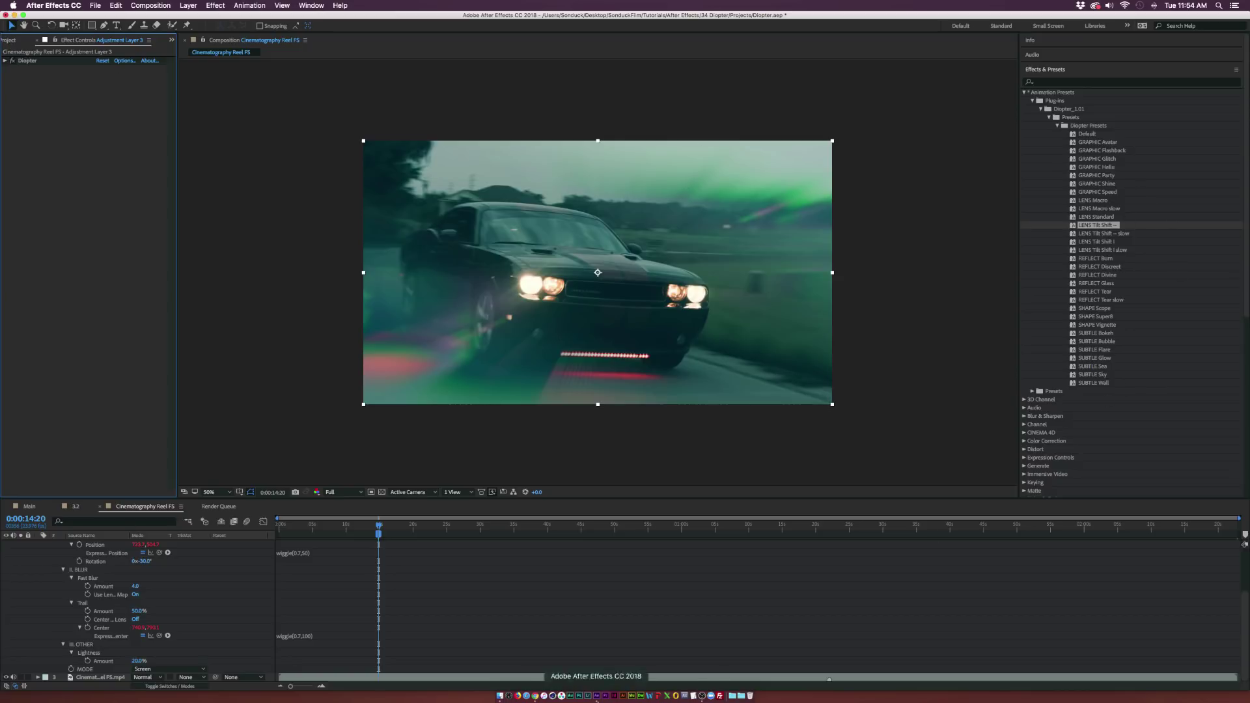
- Preview the MATTE Glitch, Dust1 and MATTE Bokeh files in the Diopter Footage Pack_1.0 folder
{"action": "left_click", "coordinate": [501, 696]}
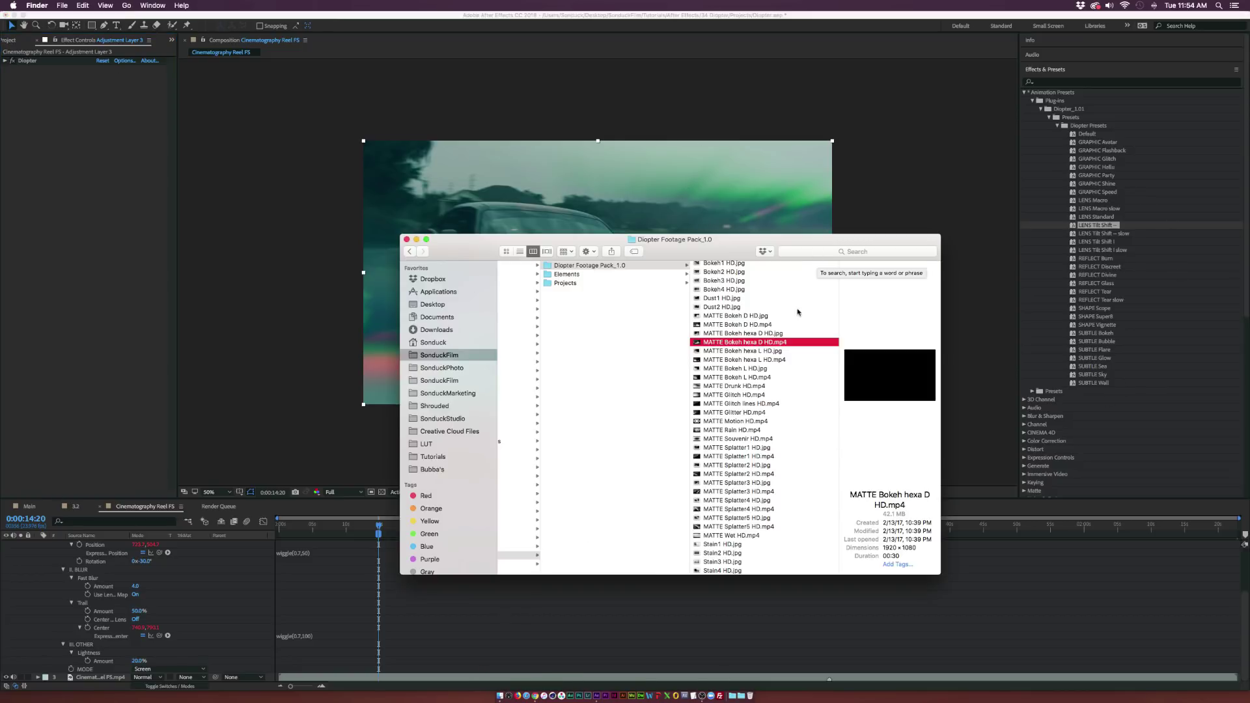
{"action": "key", "text": "Down"}
{"action": "key", "text": "Down"}
{"action": "key", "text": "Down"}
{"action": "key", "text": "Down"}
{"action": "key", "text": "Down"}
{"action": "key", "text": "Down"}
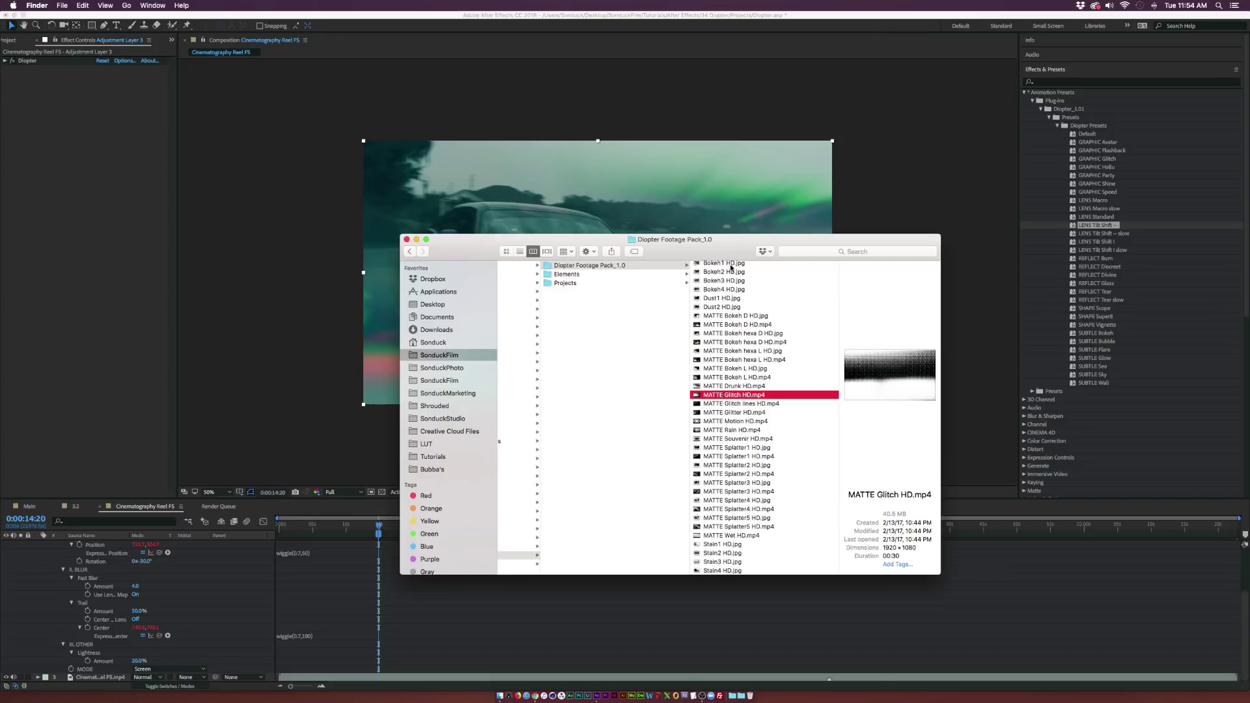
{"action": "key", "text": "Up"}
{"action": "key", "text": "Up"}
{"action": "key", "text": "Up"}
{"action": "key", "text": "Up"}
{"action": "key", "text": "Up"}
{"action": "key", "text": "Up"}
{"action": "key", "text": "Up"}
{"action": "key", "text": "Up"}
{"action": "key", "text": "Up"}
{"action": "key", "text": "Up"}
{"action": "key", "text": "Up"}
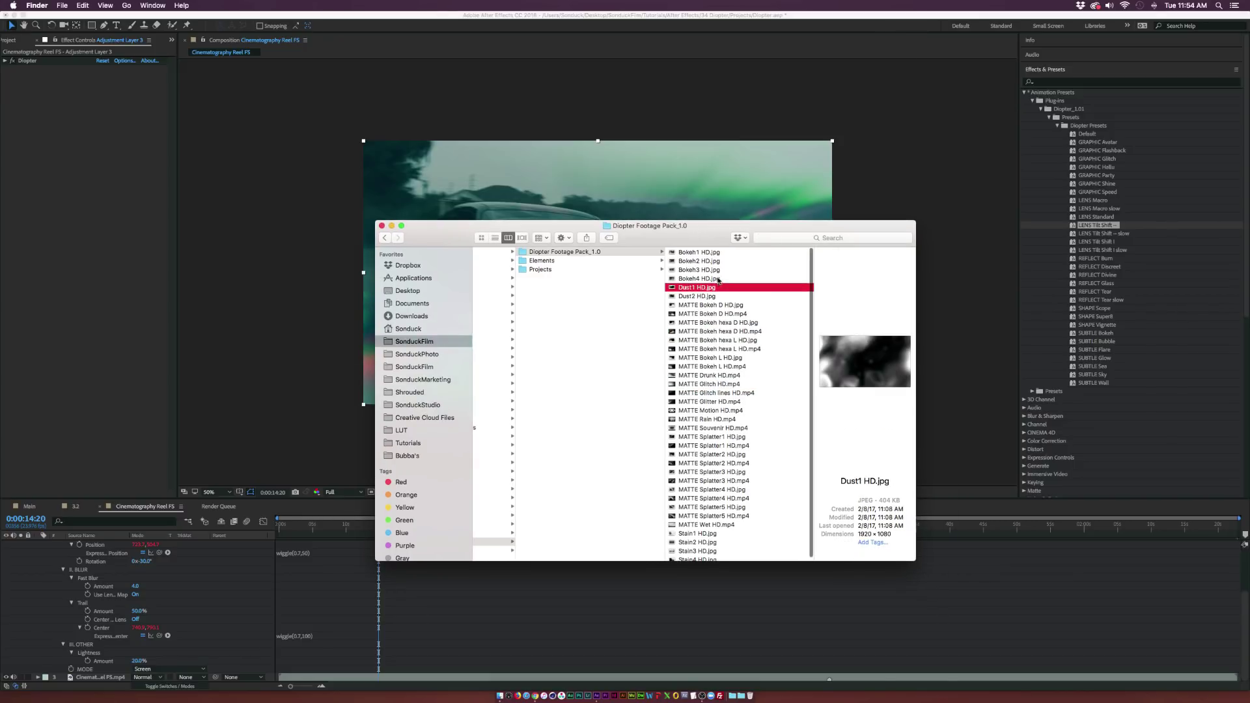
{"action": "key", "text": "Up"}
{"action": "key", "text": "Up"}
{"action": "key", "text": "Up"}
{"action": "key", "text": "Up"}
{"action": "key", "text": "Down"}
{"action": "key", "text": "Down"}
{"action": "key", "text": "Down"}
{"action": "key", "text": "Down"}
{"action": "key", "text": "Down"}
{"action": "key", "text": "Down"}
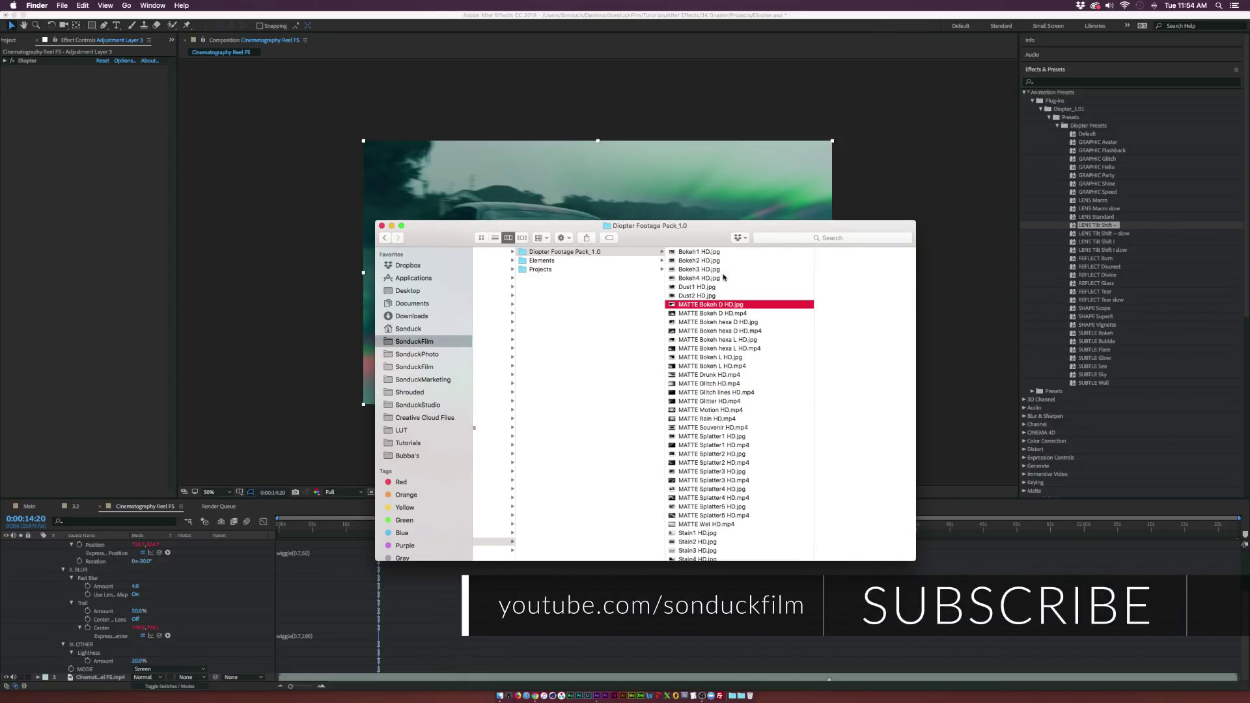
{"action": "key", "text": "Down"}
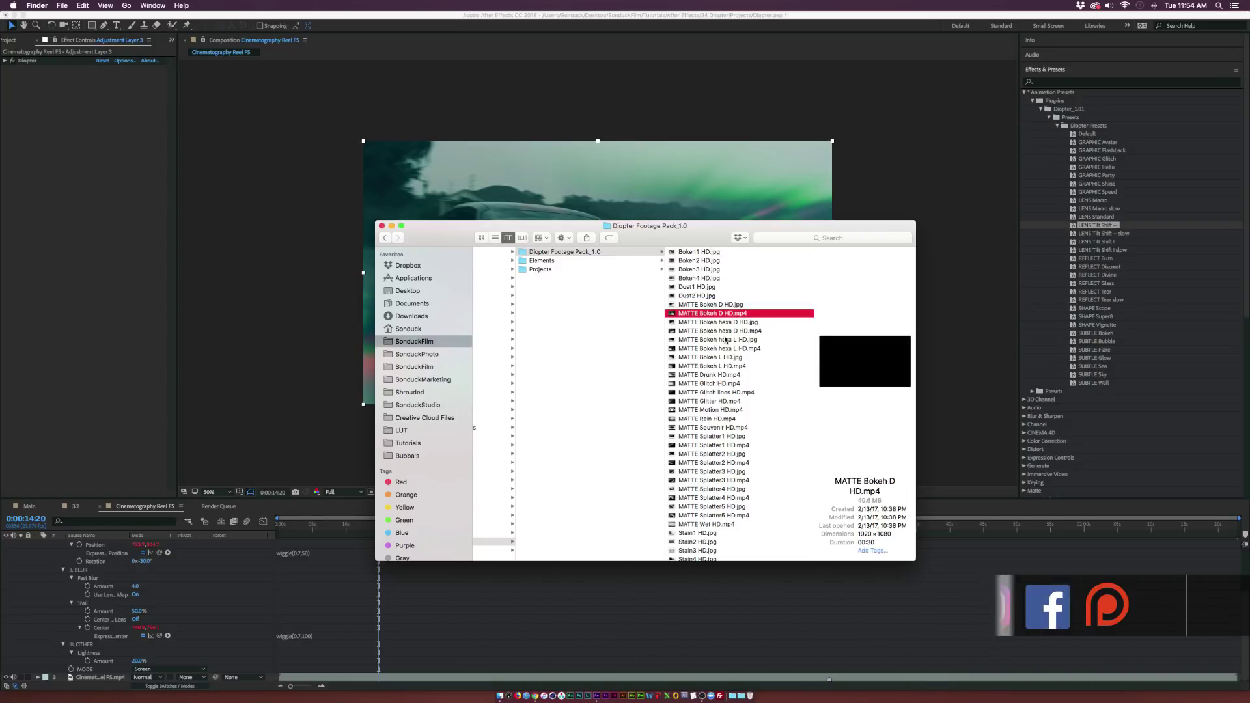
{"action": "scroll", "coordinate": [726, 339], "scroll_direction": "down", "scroll_amount": 1}
{"action": "scroll", "coordinate": [727, 339], "scroll_direction": "up", "scroll_amount": 1}
{"action": "left_click", "coordinate": [725, 356]}
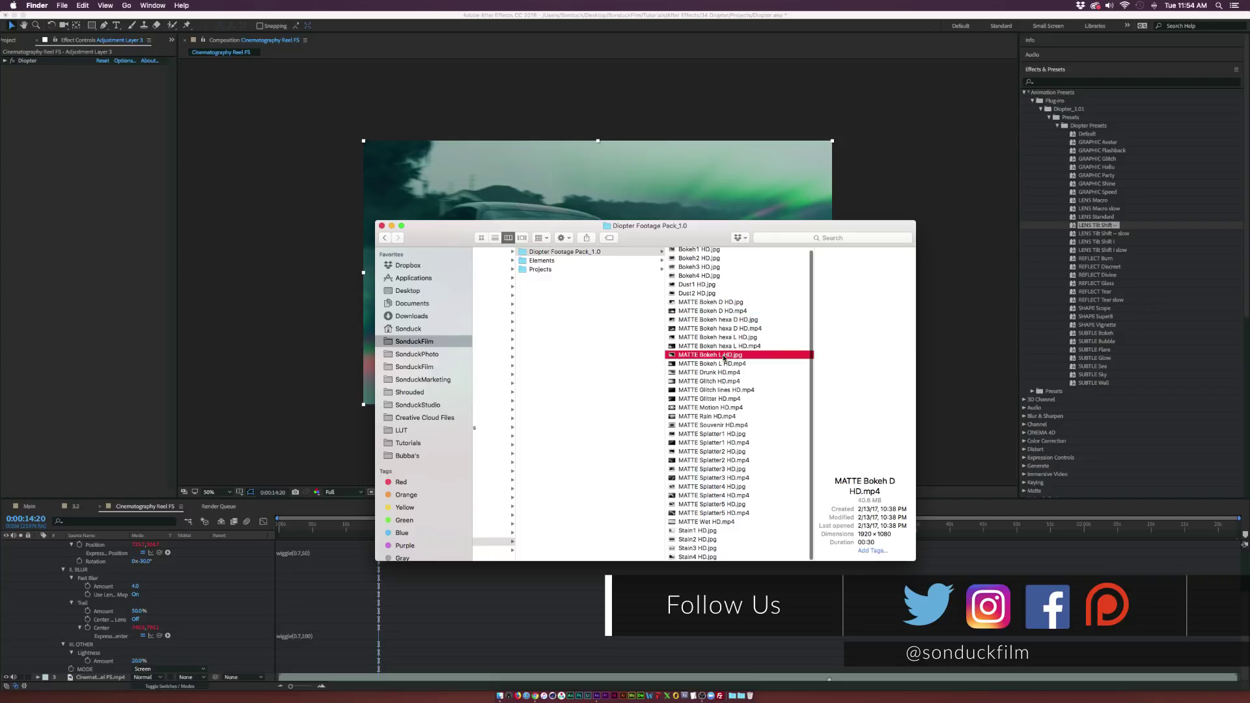
- Bring the After Effects car project back in front of the Finder window
{"action": "left_click", "coordinate": [146, 251]}
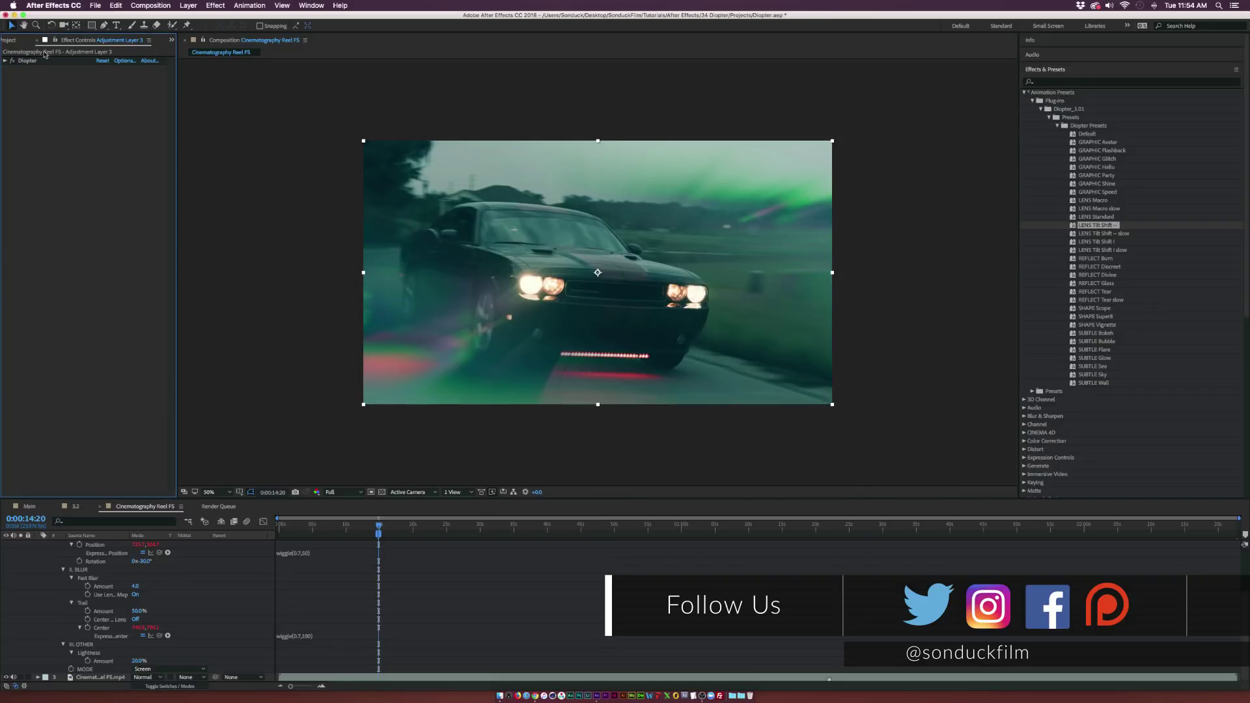